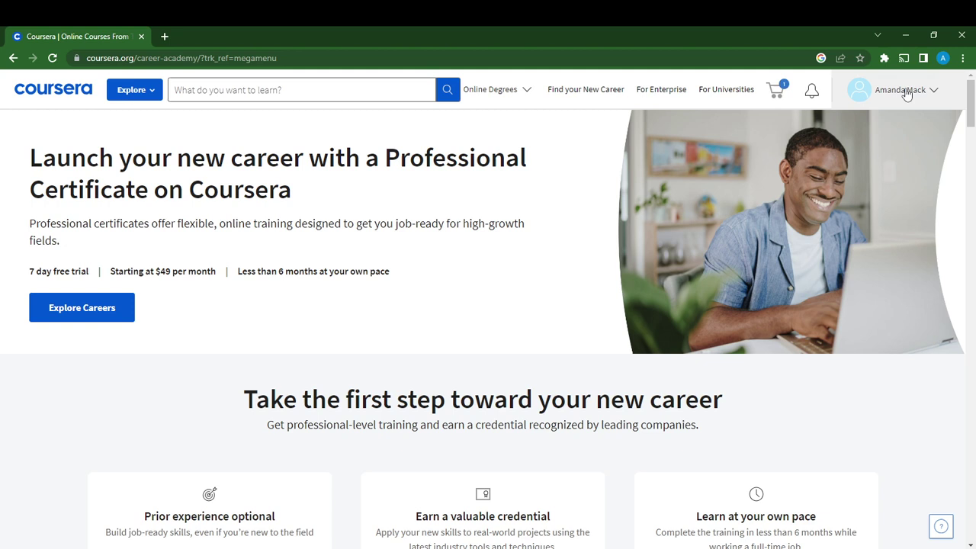
Go to the Coursera Profile page from the account menu
{"action": "left_click", "coordinate": [906, 93]}
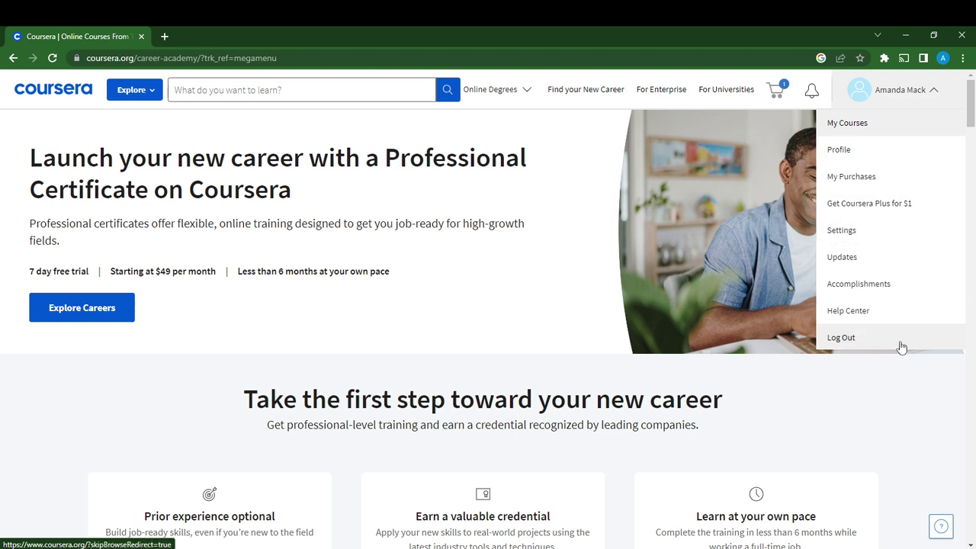
{"action": "left_click", "coordinate": [860, 157]}
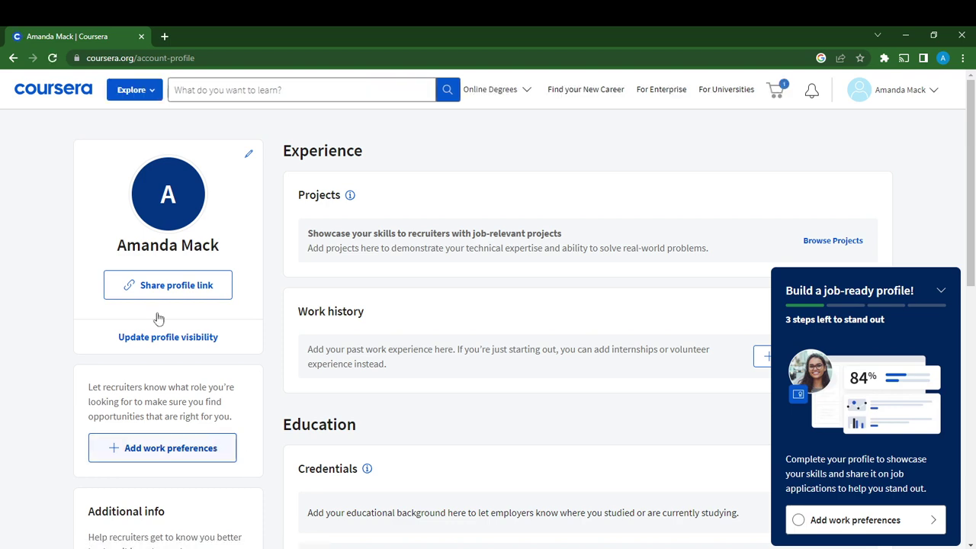
{"action": "scroll", "coordinate": [175, 185], "scroll_direction": "down", "scroll_amount": 2}
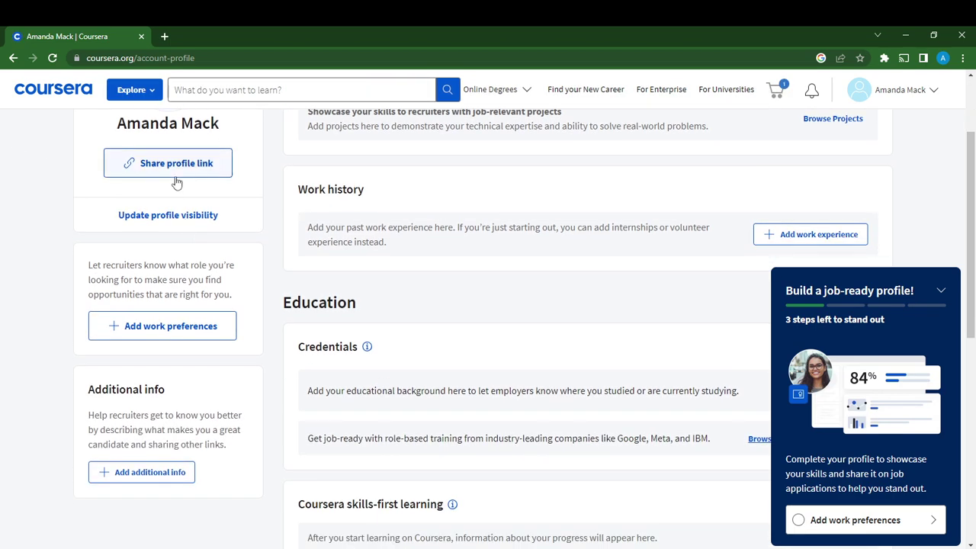
{"action": "scroll", "coordinate": [176, 182], "scroll_direction": "up", "scroll_amount": 1}
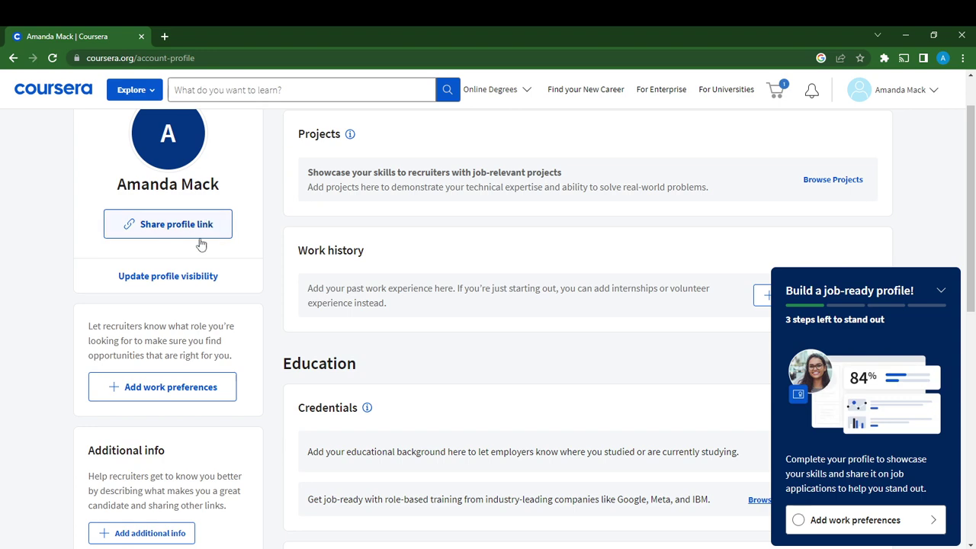
{"action": "scroll", "coordinate": [200, 244], "scroll_direction": "up", "scroll_amount": 1}
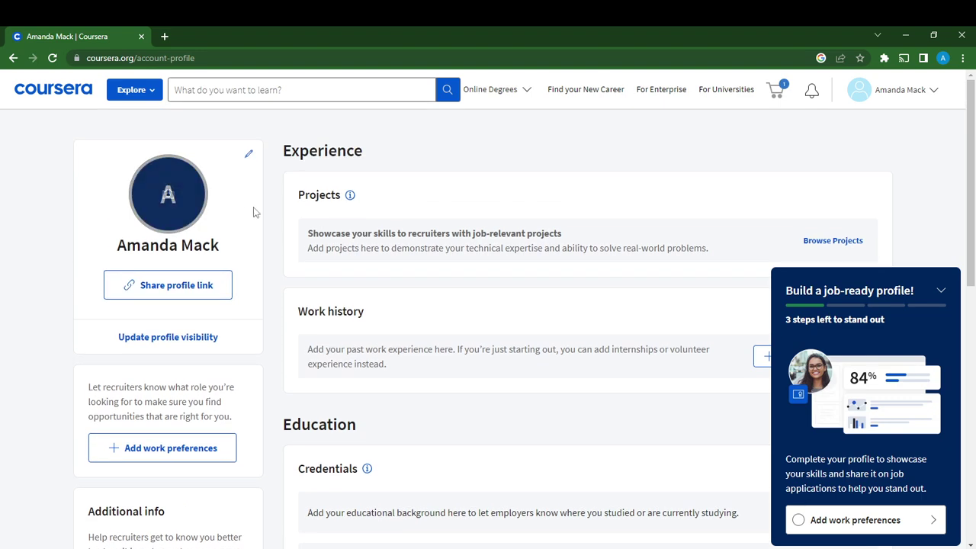
Copy the shareable profile link and dismiss the link-copied notice
{"action": "left_click", "coordinate": [196, 284]}
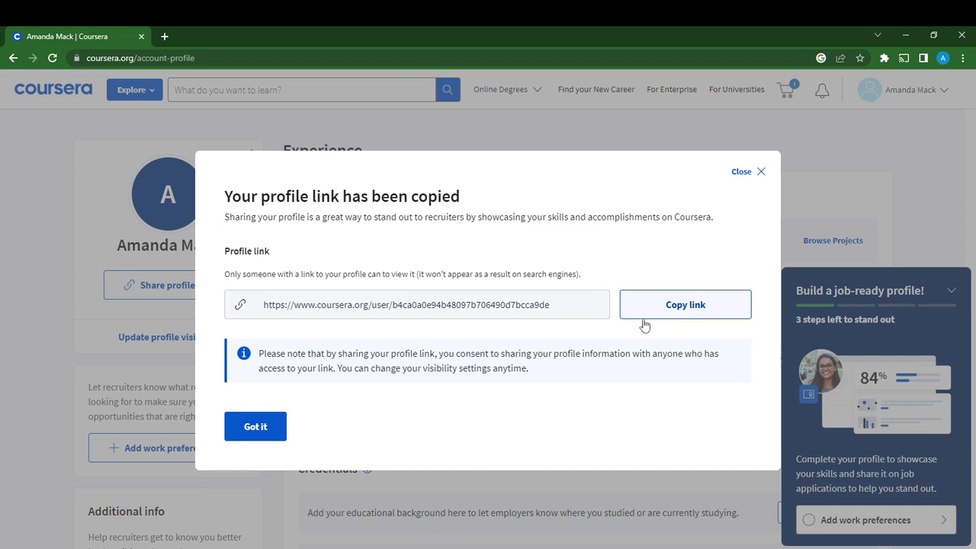
{"action": "left_click", "coordinate": [258, 428]}
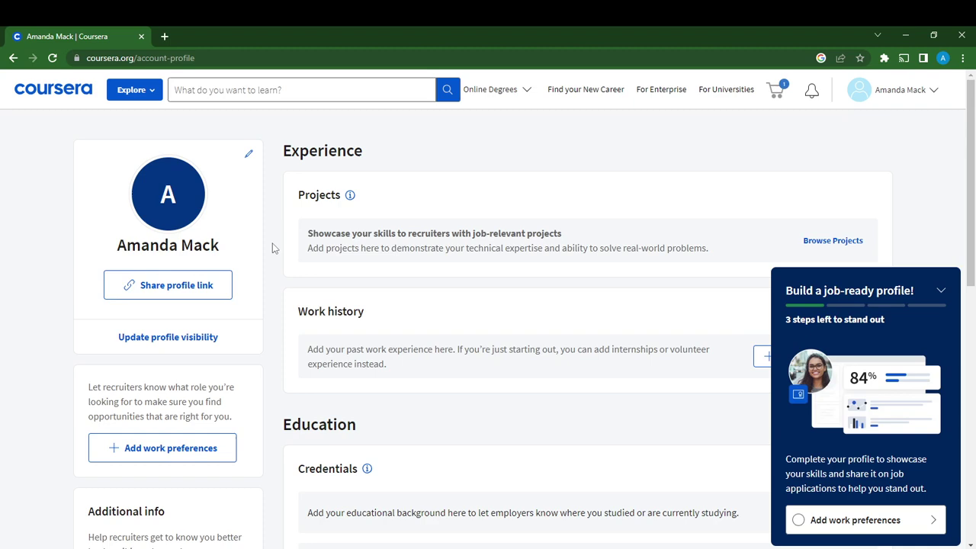
{"action": "scroll", "coordinate": [273, 246], "scroll_direction": "down", "scroll_amount": 2}
{"action": "scroll", "coordinate": [141, 231], "scroll_direction": "up", "scroll_amount": 1}
{"action": "scroll", "coordinate": [174, 186], "scroll_direction": "down", "scroll_amount": 2}
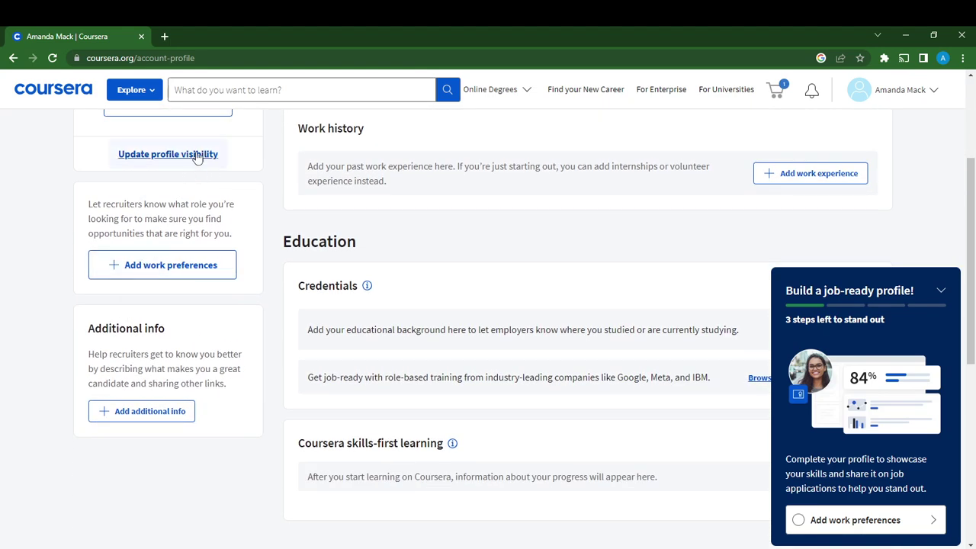
Save the profile visibility with 'Anyone with my link' left checked
{"action": "left_click", "coordinate": [194, 158]}
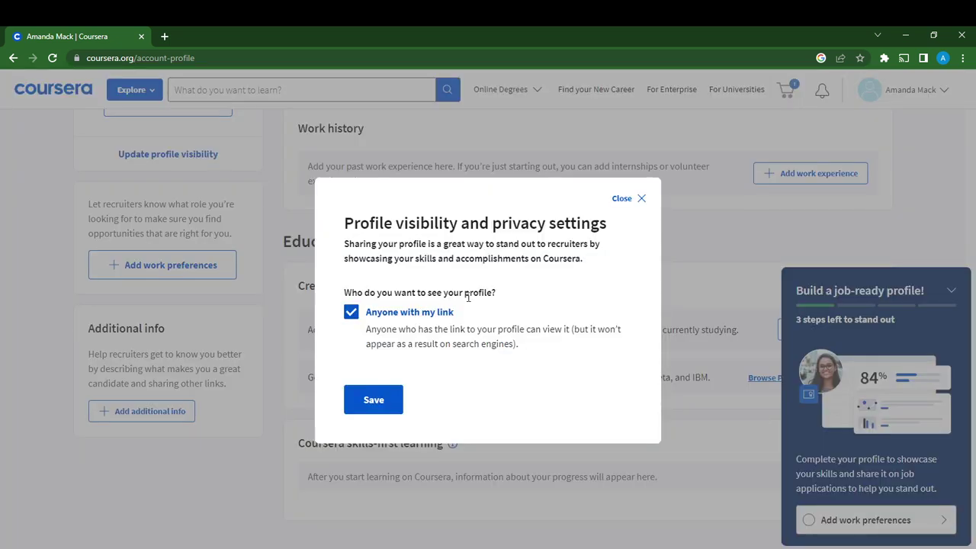
{"action": "left_click", "coordinate": [354, 315]}
{"action": "left_click", "coordinate": [355, 317]}
{"action": "left_click", "coordinate": [352, 315]}
{"action": "left_click", "coordinate": [352, 313]}
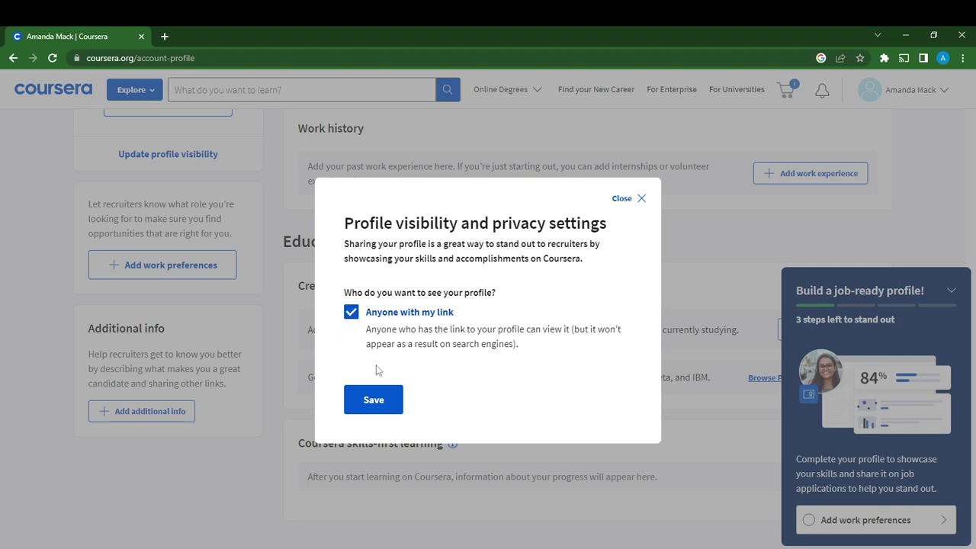
{"action": "left_click", "coordinate": [382, 404]}
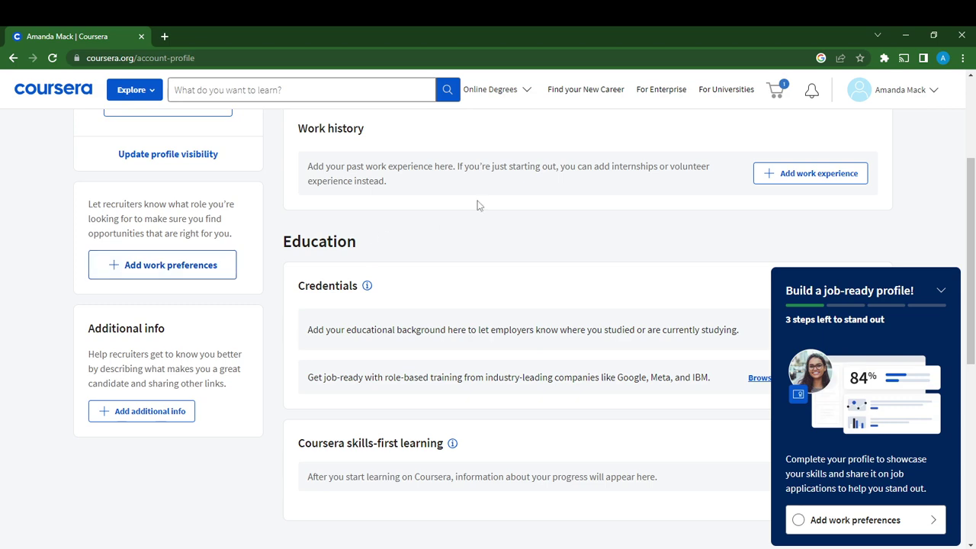
{"action": "scroll", "coordinate": [300, 230], "scroll_direction": "up", "scroll_amount": 2}
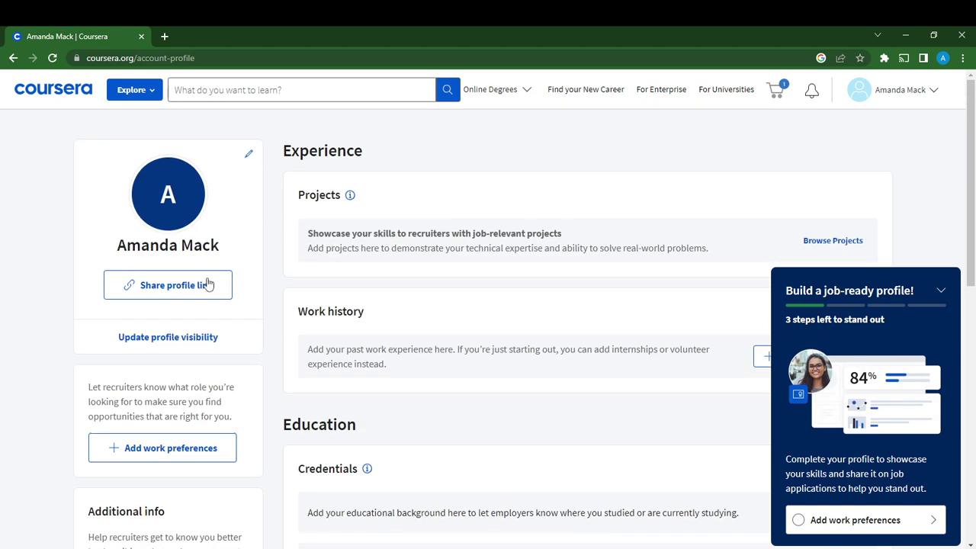
{"action": "scroll", "coordinate": [175, 343], "scroll_direction": "down", "scroll_amount": 2}
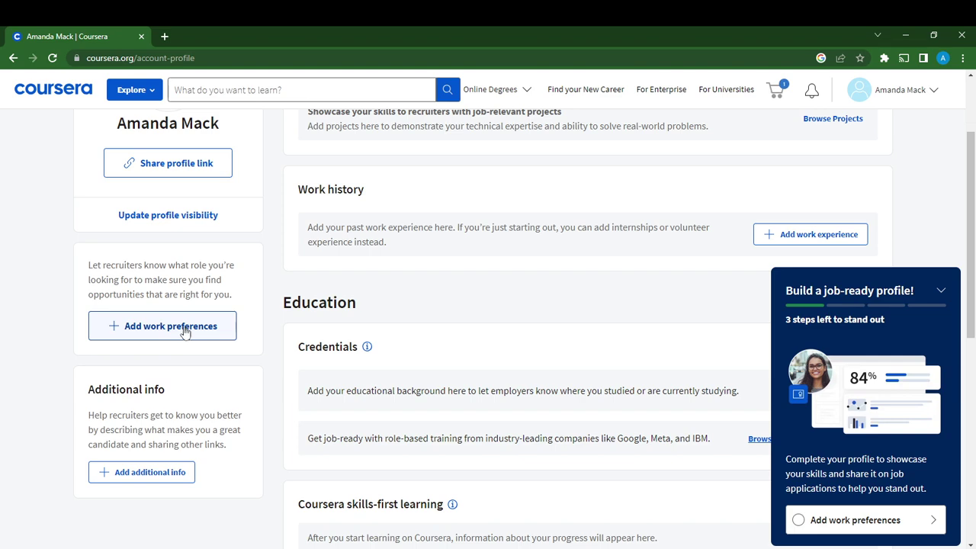
{"action": "left_click", "coordinate": [159, 97]}
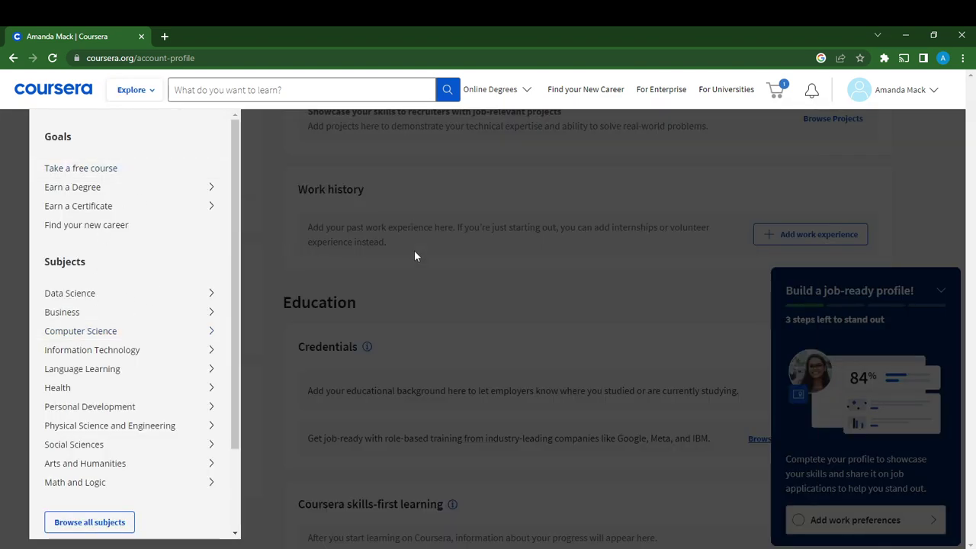
{"action": "left_click", "coordinate": [446, 218]}
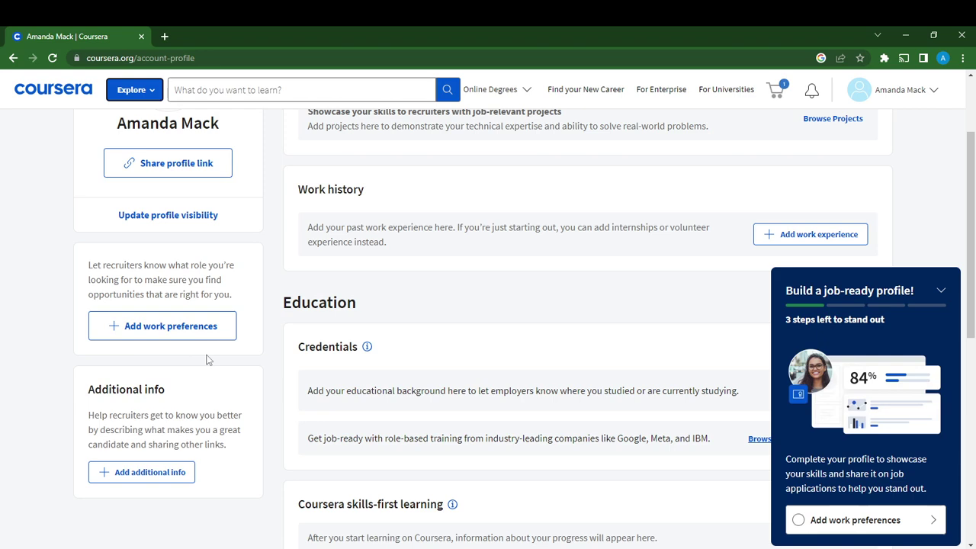
{"action": "left_click", "coordinate": [119, 328]}
{"action": "scroll", "coordinate": [361, 290], "scroll_direction": "down", "scroll_amount": 2}
{"action": "scroll", "coordinate": [327, 165], "scroll_direction": "up", "scroll_amount": 3}
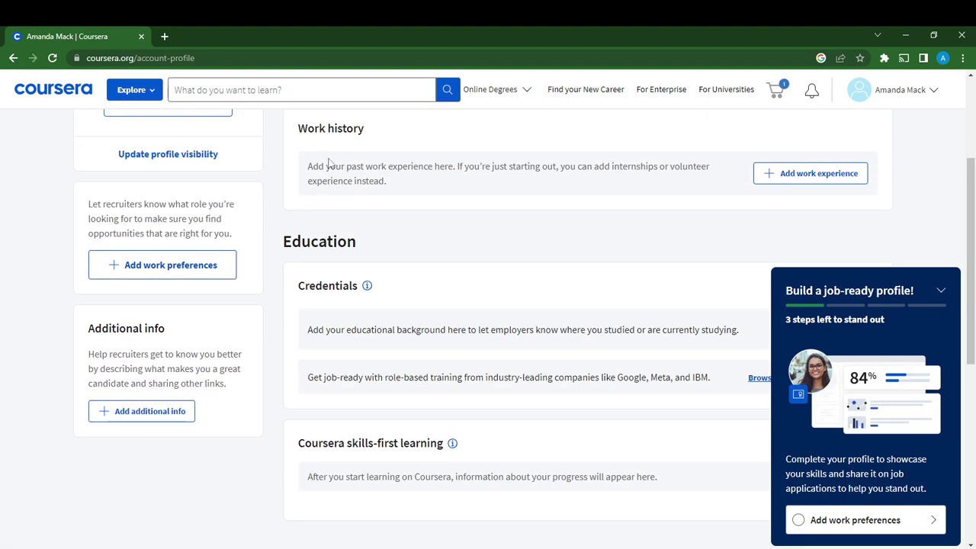
{"action": "scroll", "coordinate": [413, 217], "scroll_direction": "down", "scroll_amount": 2}
{"action": "scroll", "coordinate": [413, 218], "scroll_direction": "down", "scroll_amount": 2}
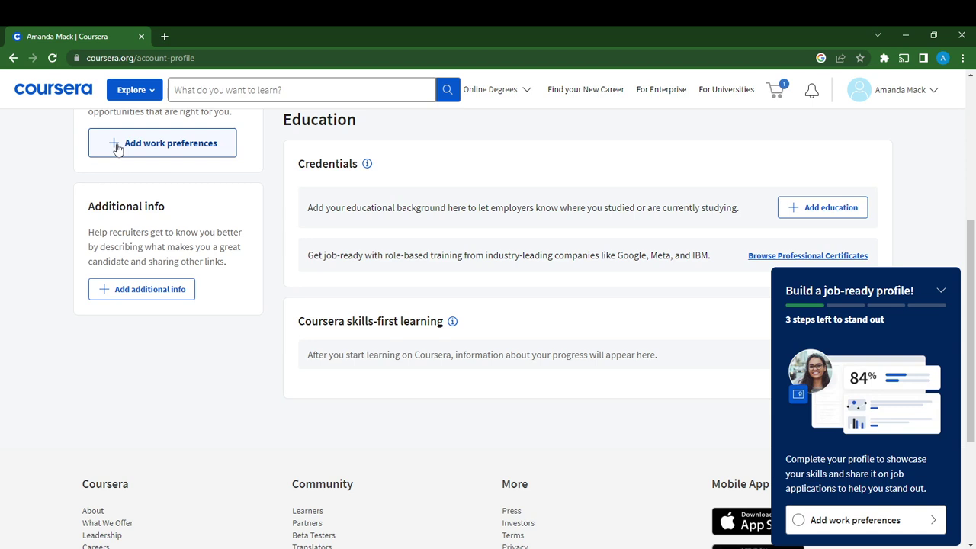
{"action": "scroll", "coordinate": [155, 227], "scroll_direction": "down", "scroll_amount": 1}
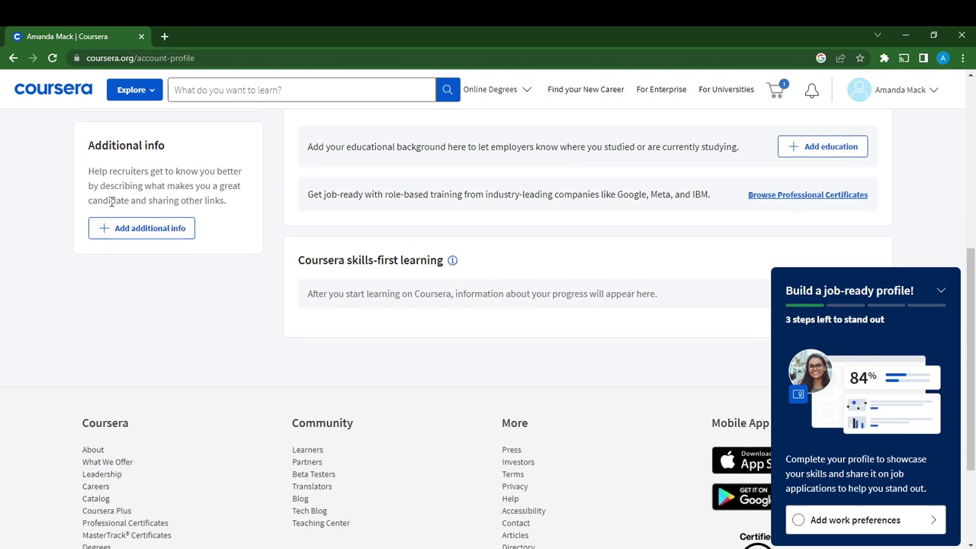
{"action": "left_click", "coordinate": [150, 231]}
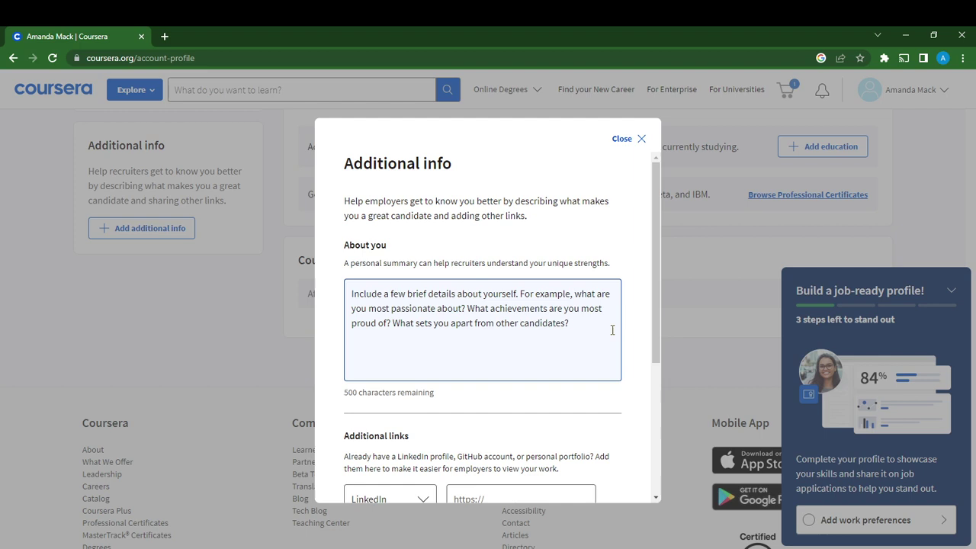
{"action": "scroll", "coordinate": [421, 334], "scroll_direction": "down", "scroll_amount": 3}
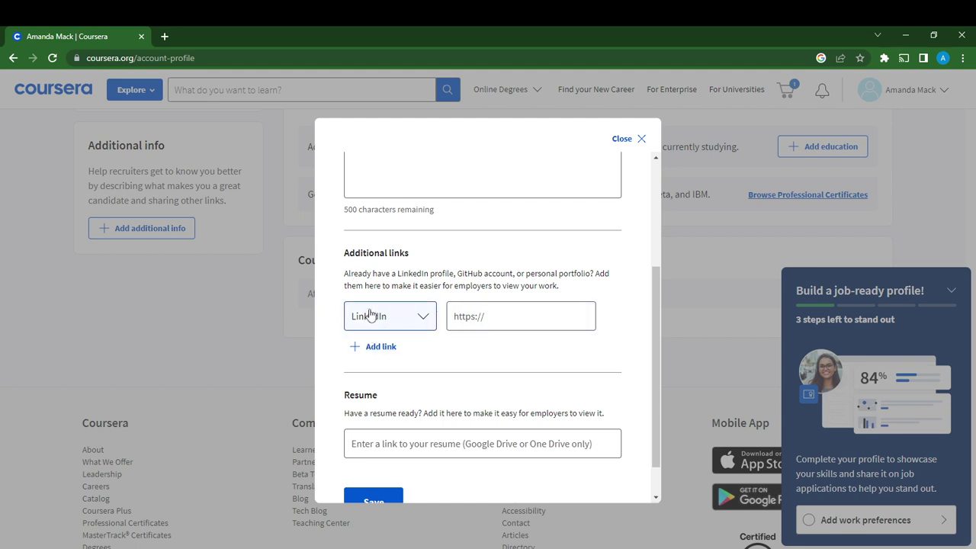
{"action": "scroll", "coordinate": [536, 325], "scroll_direction": "down", "scroll_amount": 1}
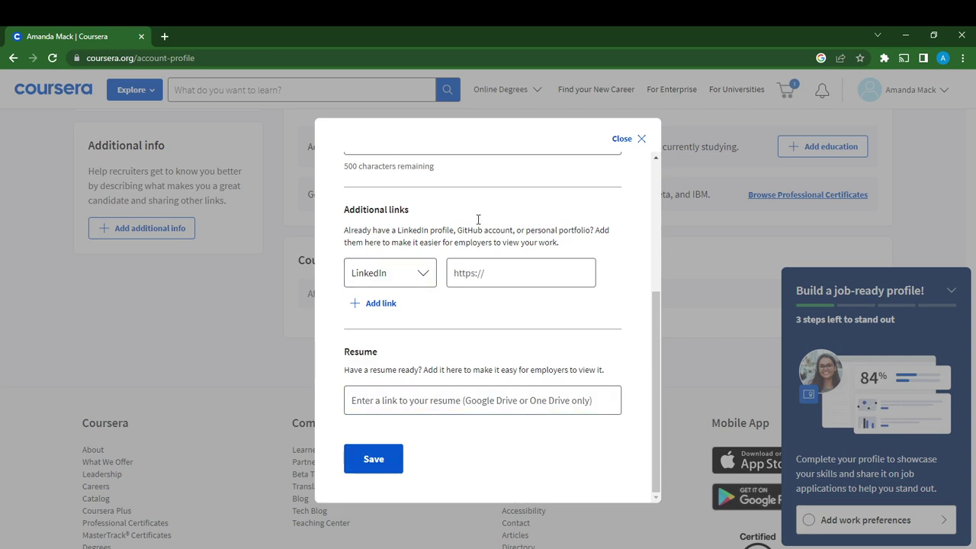
{"action": "left_click", "coordinate": [374, 461]}
Set the desired role in work preferences to Project Management Analyst, Entry-level
{"action": "scroll", "coordinate": [99, 285], "scroll_direction": "up", "scroll_amount": 2}
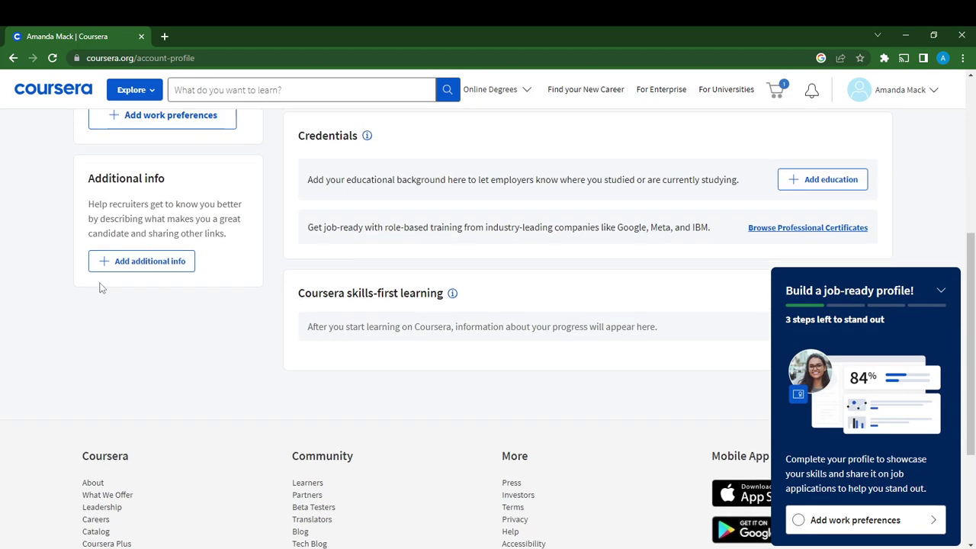
{"action": "scroll", "coordinate": [150, 316], "scroll_direction": "up", "scroll_amount": 2}
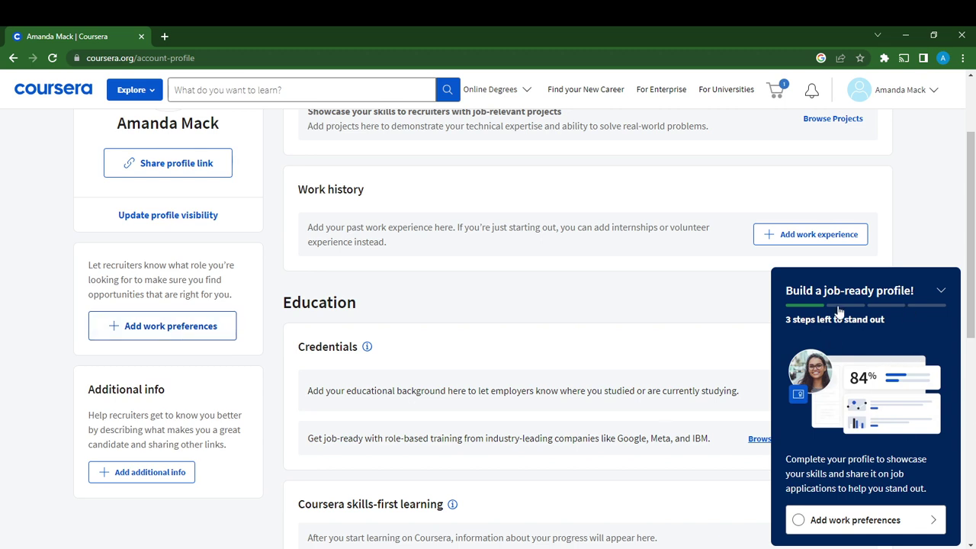
{"action": "scroll", "coordinate": [870, 467], "scroll_direction": "down", "scroll_amount": 2}
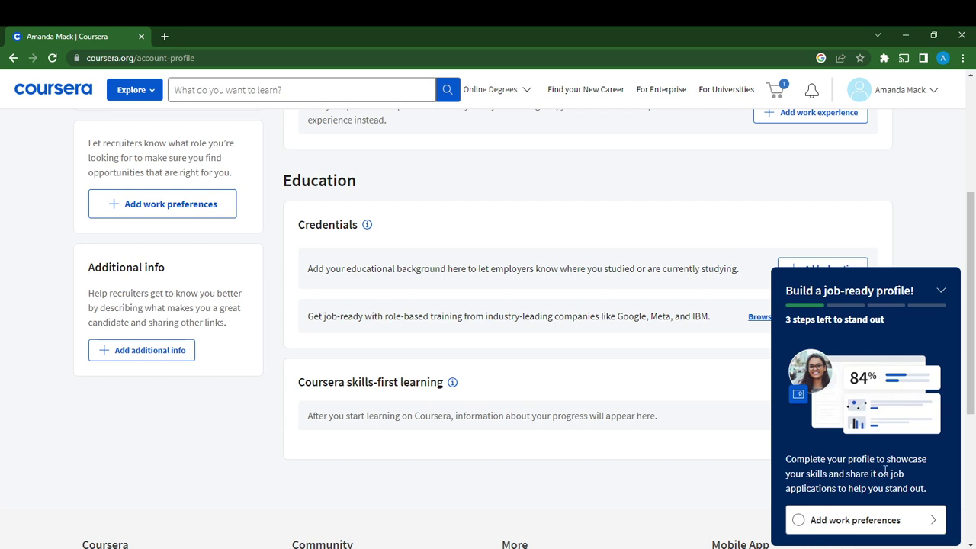
{"action": "left_click", "coordinate": [855, 528]}
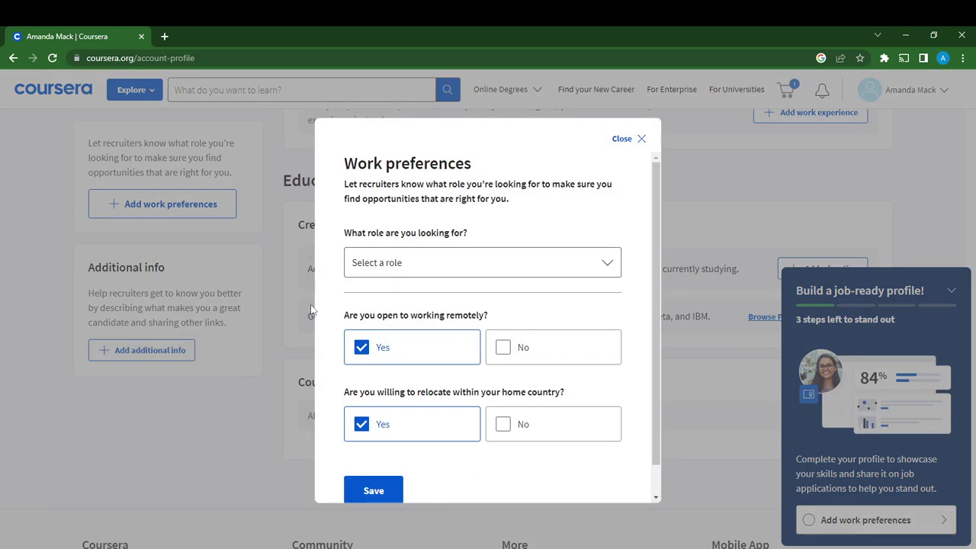
{"action": "left_click", "coordinate": [446, 267]}
{"action": "scroll", "coordinate": [424, 374], "scroll_direction": "down", "scroll_amount": 5}
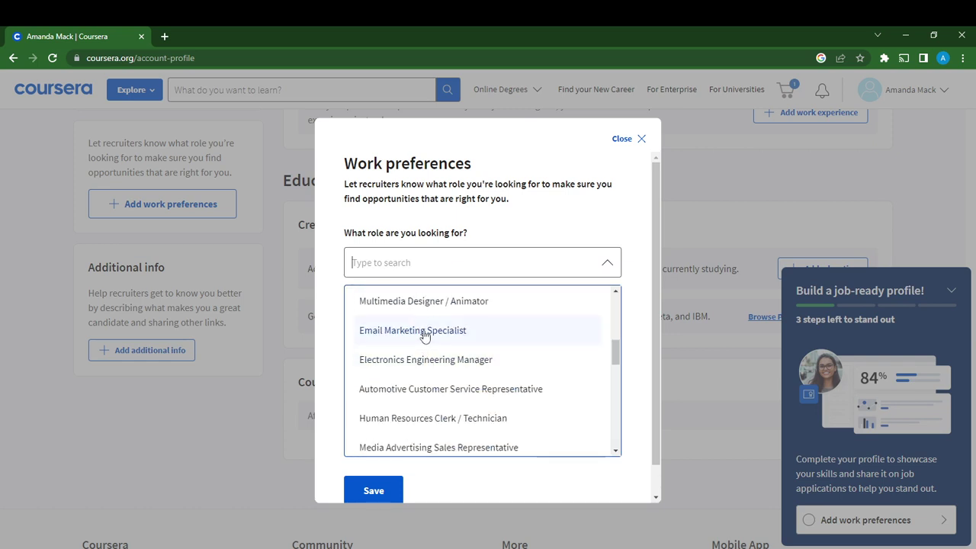
{"action": "scroll", "coordinate": [423, 361], "scroll_direction": "up", "scroll_amount": 1}
{"action": "left_click", "coordinate": [429, 336]}
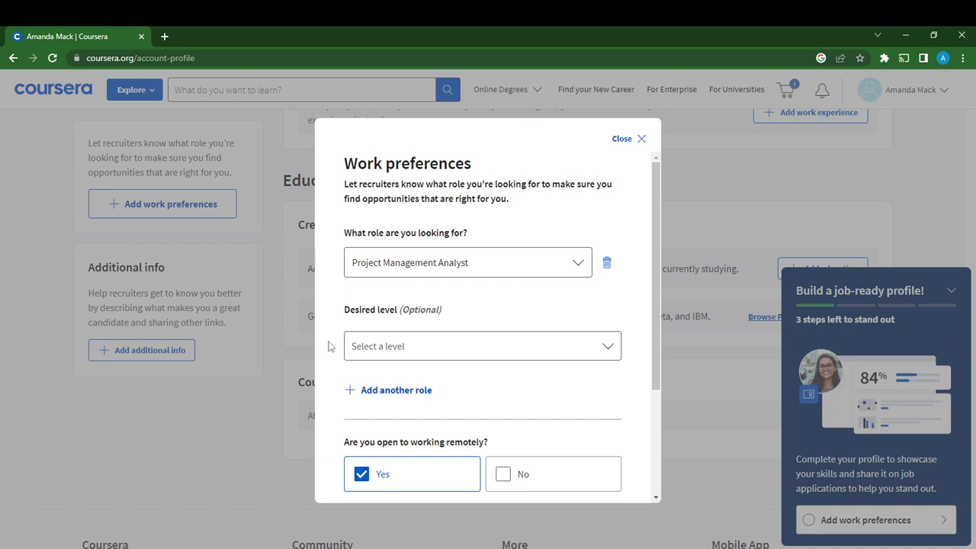
{"action": "left_click", "coordinate": [450, 348]}
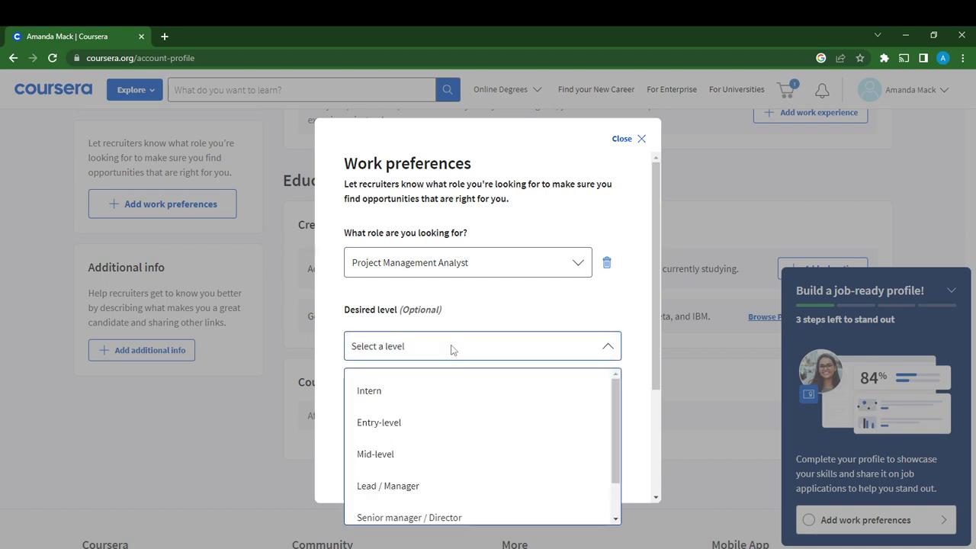
{"action": "left_click", "coordinate": [412, 424]}
Remove the empty second role and answer Yes to remote work and relocation
{"action": "scroll", "coordinate": [439, 389], "scroll_direction": "down", "scroll_amount": 1}
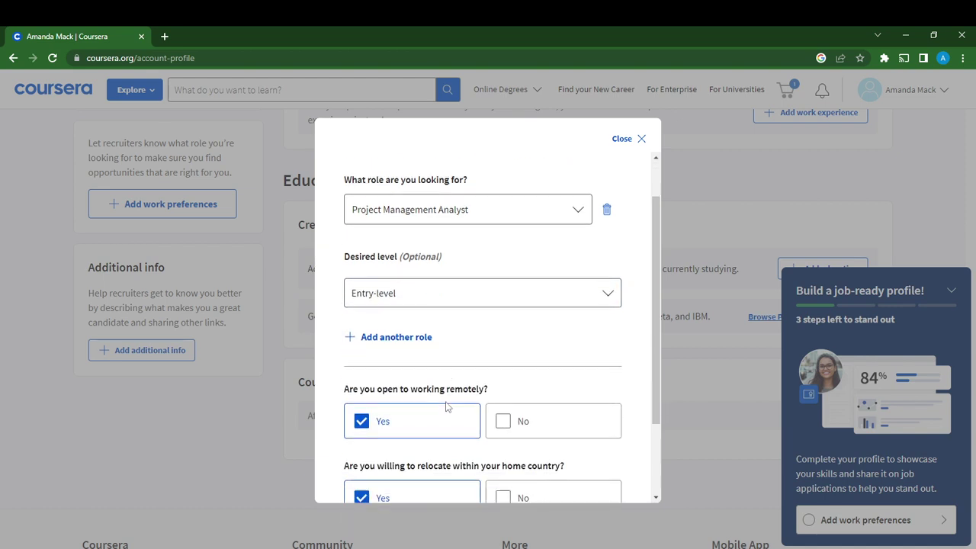
{"action": "left_click", "coordinate": [381, 332]}
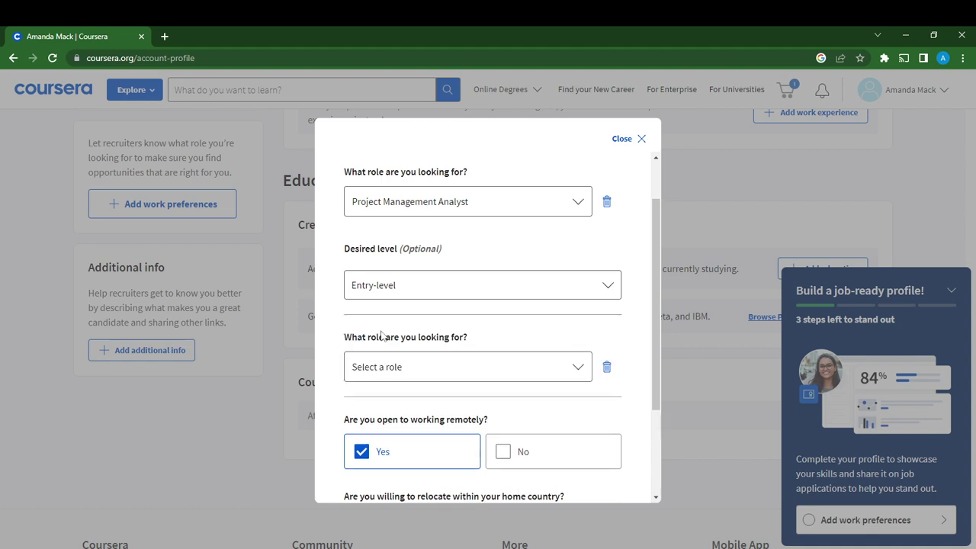
{"action": "left_click", "coordinate": [607, 369]}
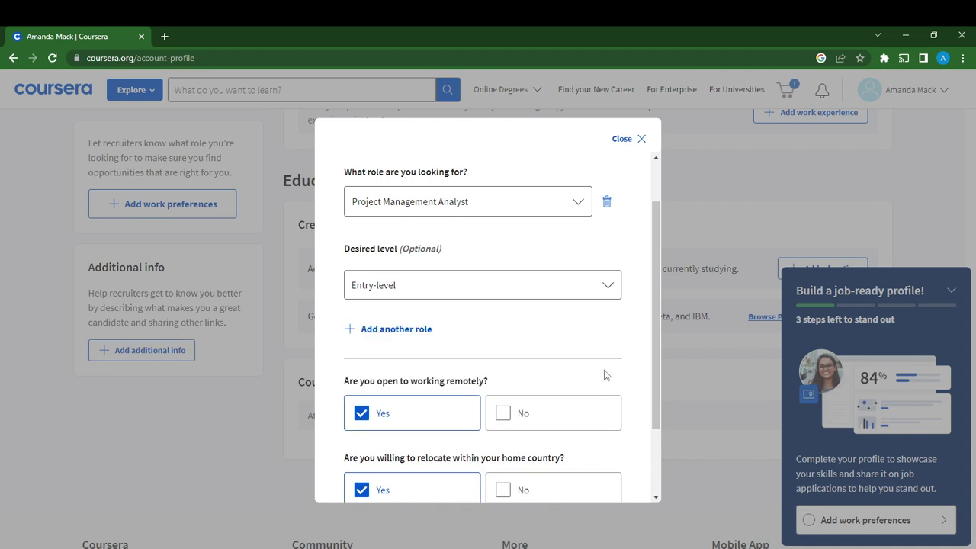
{"action": "scroll", "coordinate": [362, 389], "scroll_direction": "down", "scroll_amount": 2}
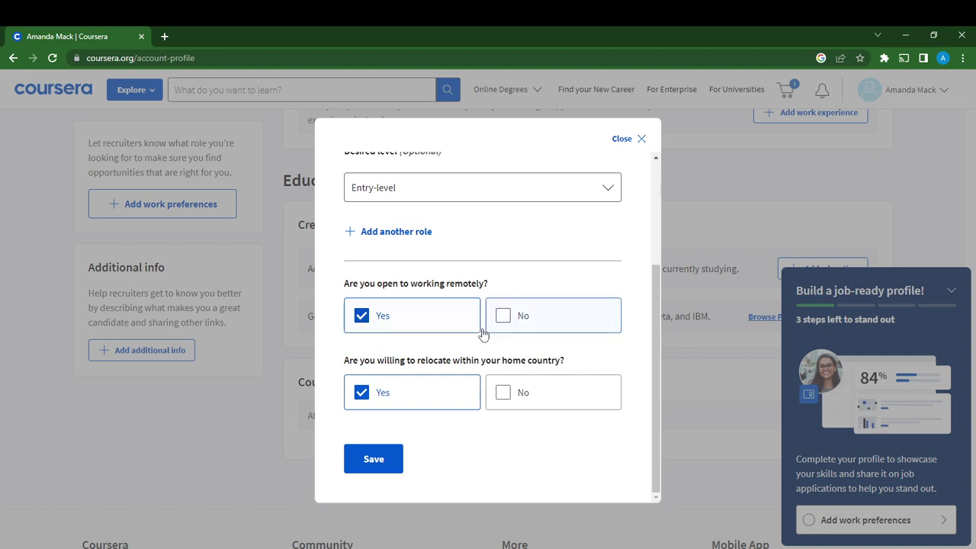
{"action": "left_click", "coordinate": [508, 321]}
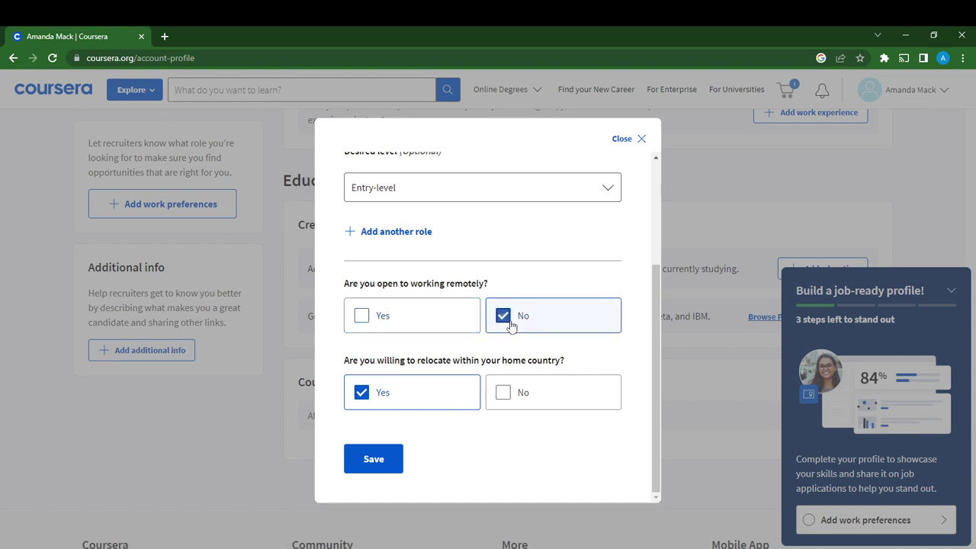
{"action": "left_click", "coordinate": [361, 315]}
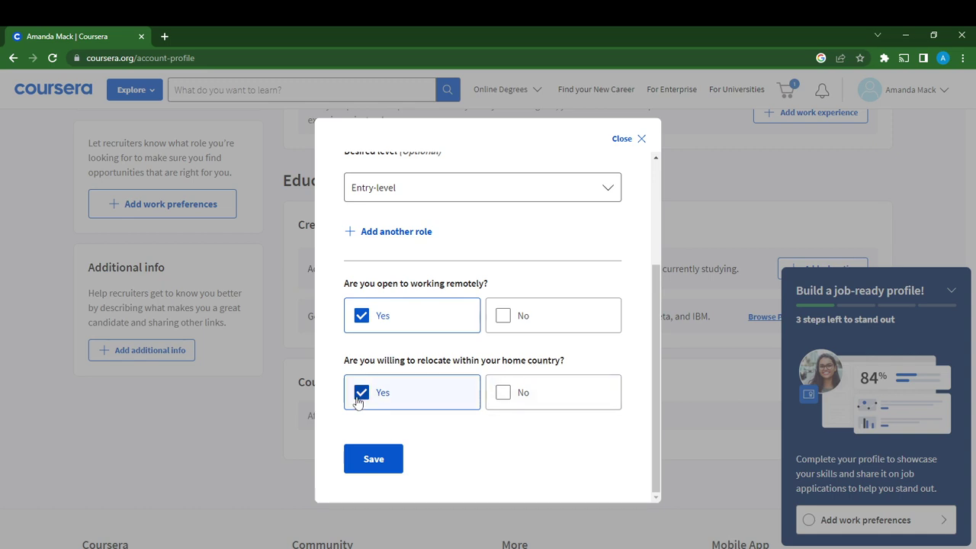
{"action": "left_click", "coordinate": [505, 398]}
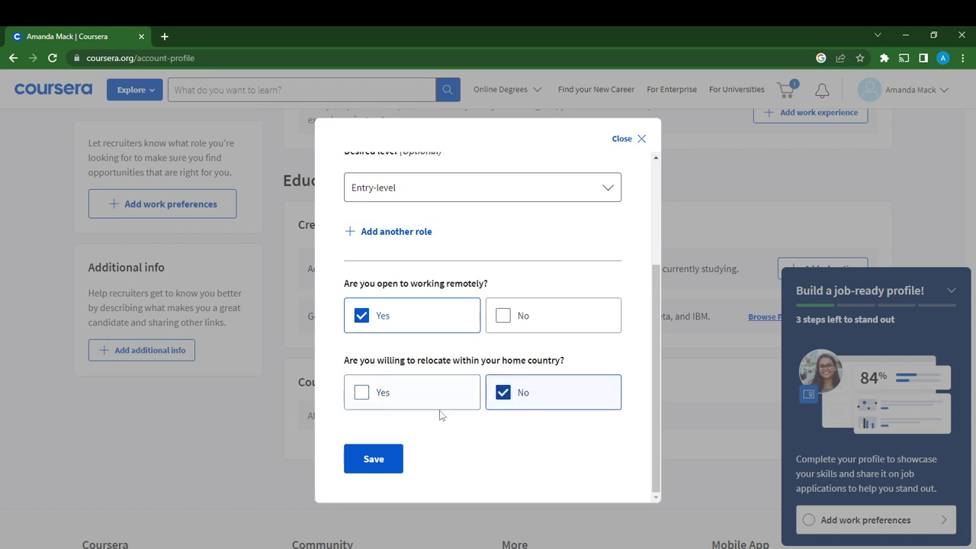
{"action": "left_click", "coordinate": [362, 402]}
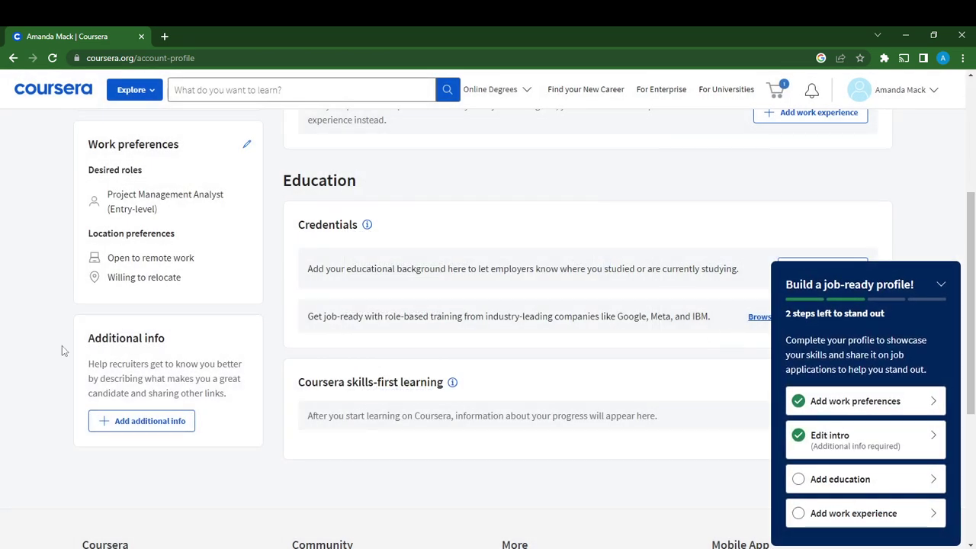
{"action": "scroll", "coordinate": [185, 260], "scroll_direction": "up", "scroll_amount": 2}
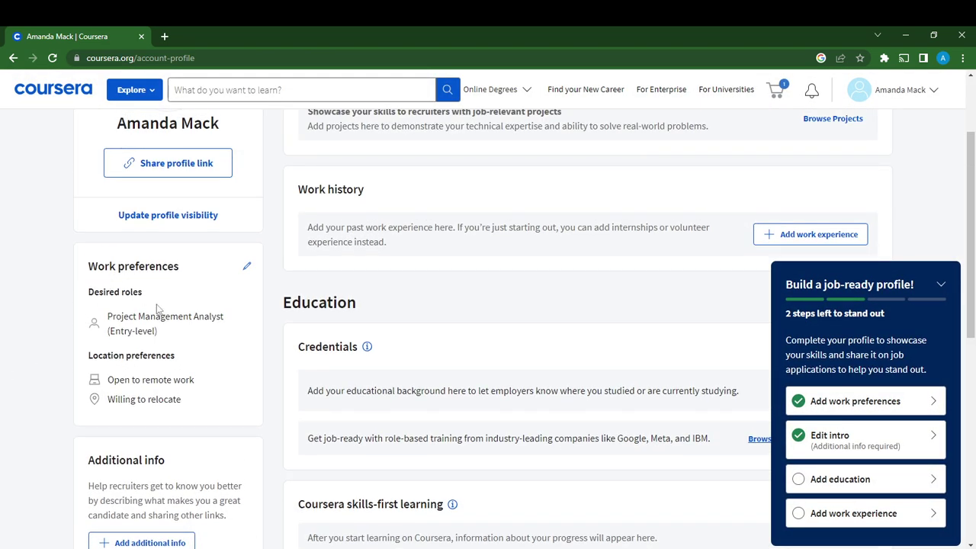
{"action": "scroll", "coordinate": [180, 486], "scroll_direction": "down", "scroll_amount": 4}
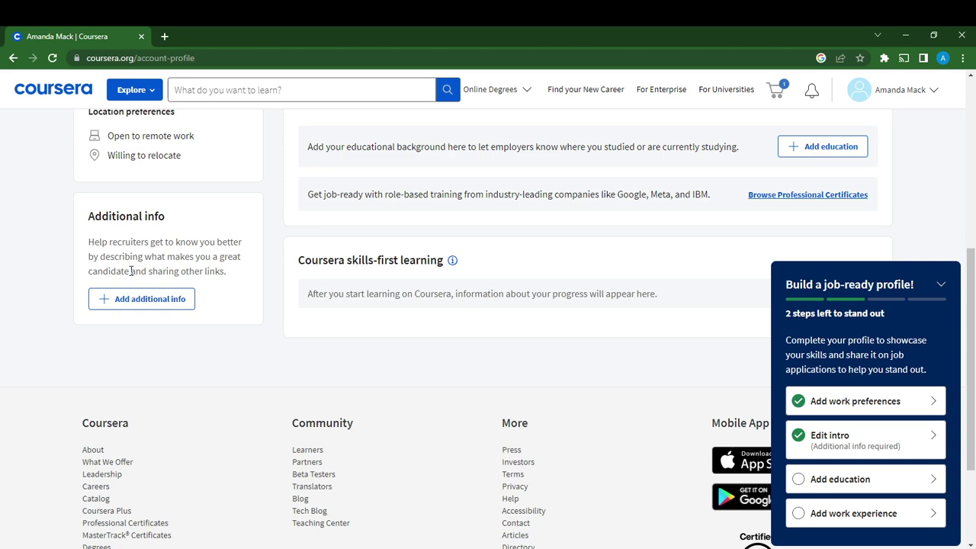
{"action": "left_click", "coordinate": [150, 299]}
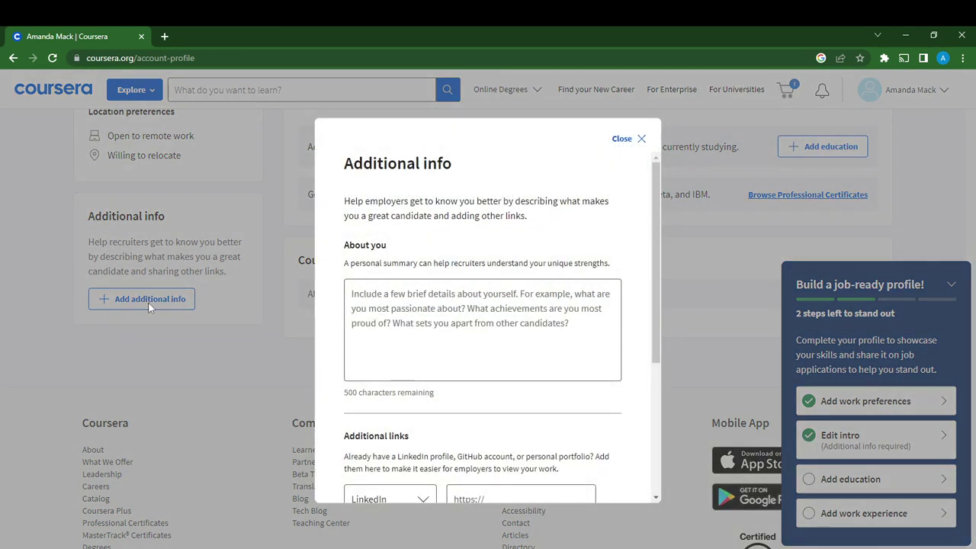
{"action": "scroll", "coordinate": [418, 347], "scroll_direction": "down", "scroll_amount": 3}
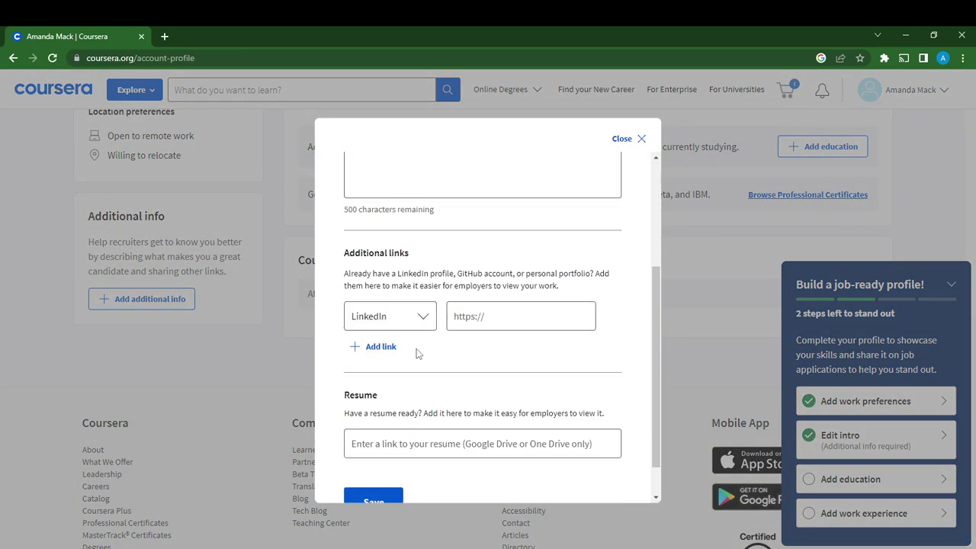
{"action": "left_click", "coordinate": [381, 464]}
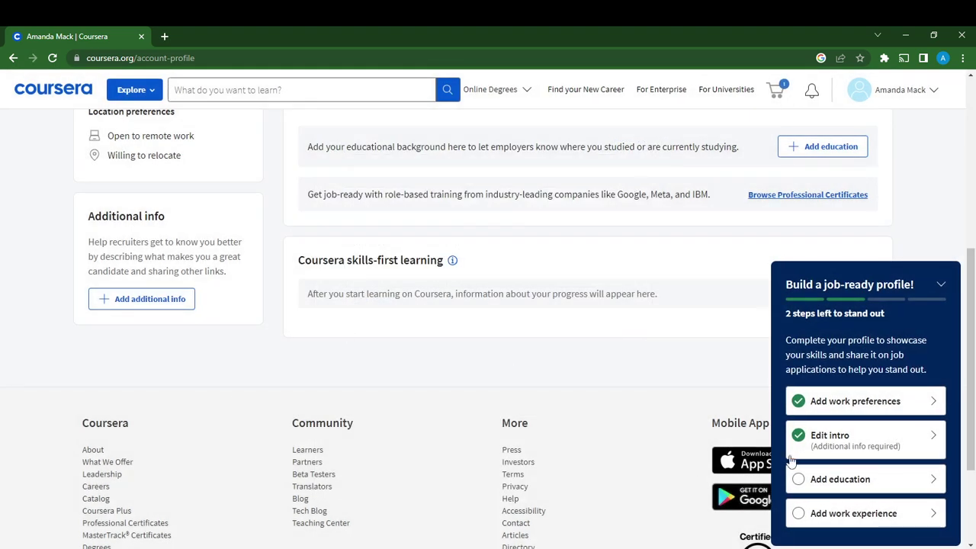
{"action": "scroll", "coordinate": [499, 405], "scroll_direction": "up", "scroll_amount": 5}
{"action": "scroll", "coordinate": [785, 229], "scroll_direction": "down", "scroll_amount": 2}
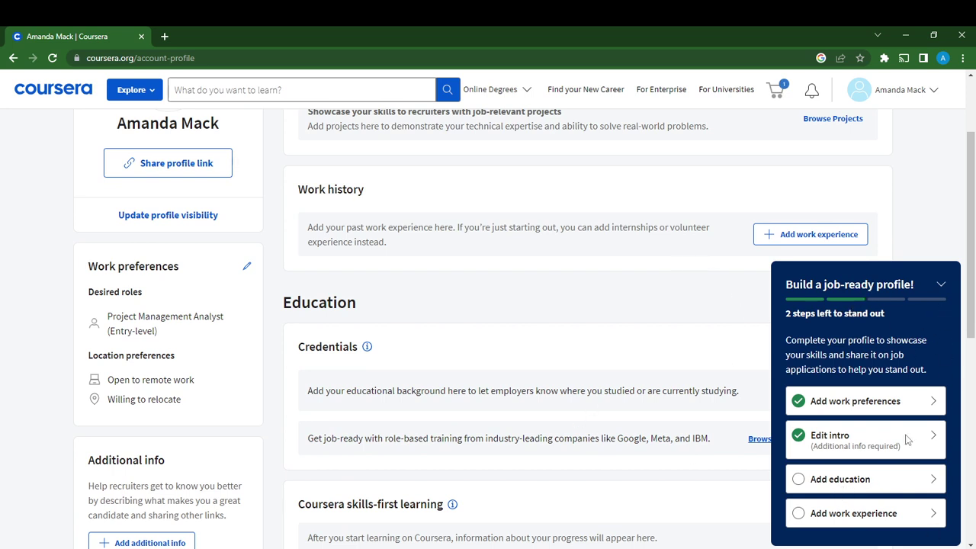
{"action": "scroll", "coordinate": [431, 386], "scroll_direction": "up", "scroll_amount": 2}
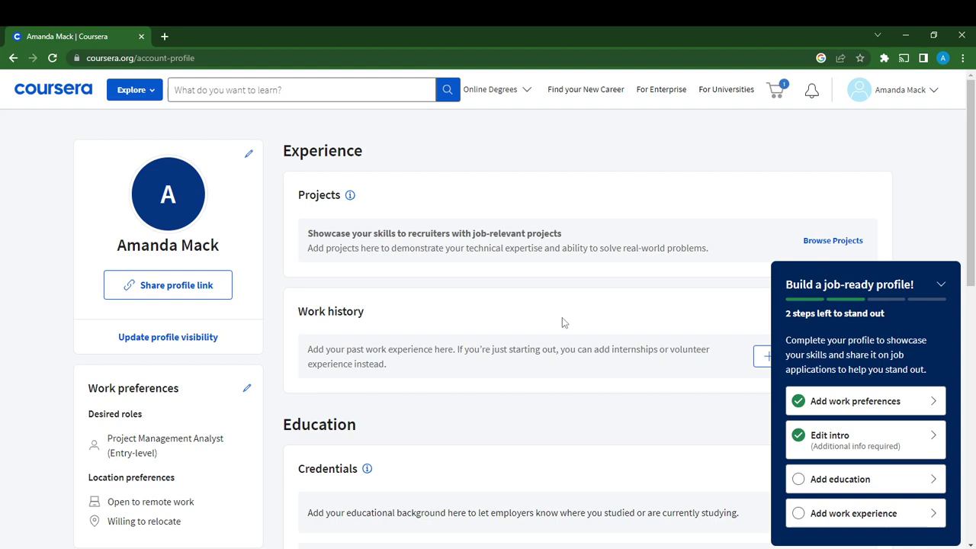
{"action": "scroll", "coordinate": [557, 328], "scroll_direction": "down", "scroll_amount": 2}
{"action": "scroll", "coordinate": [639, 279], "scroll_direction": "up", "scroll_amount": 2}
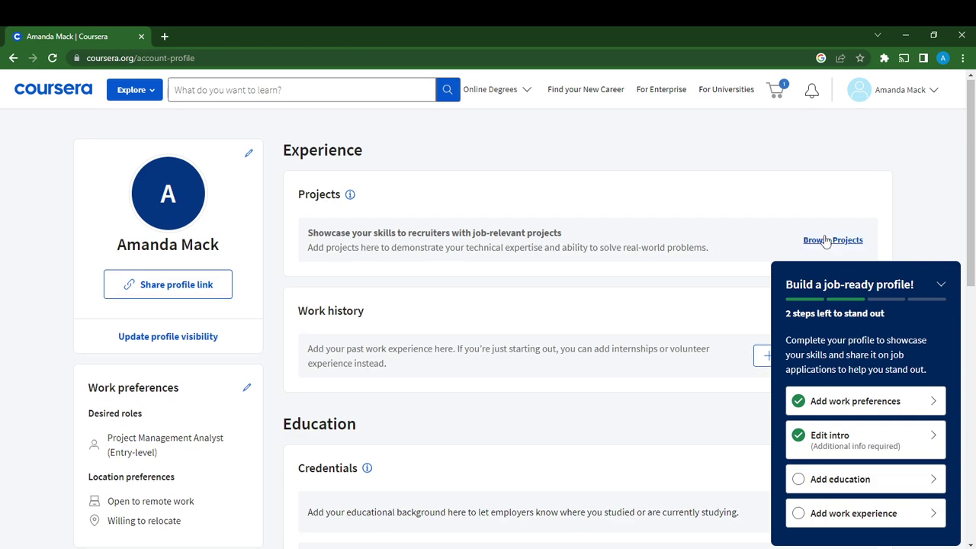
{"action": "scroll", "coordinate": [839, 222], "scroll_direction": "down", "scroll_amount": 1}
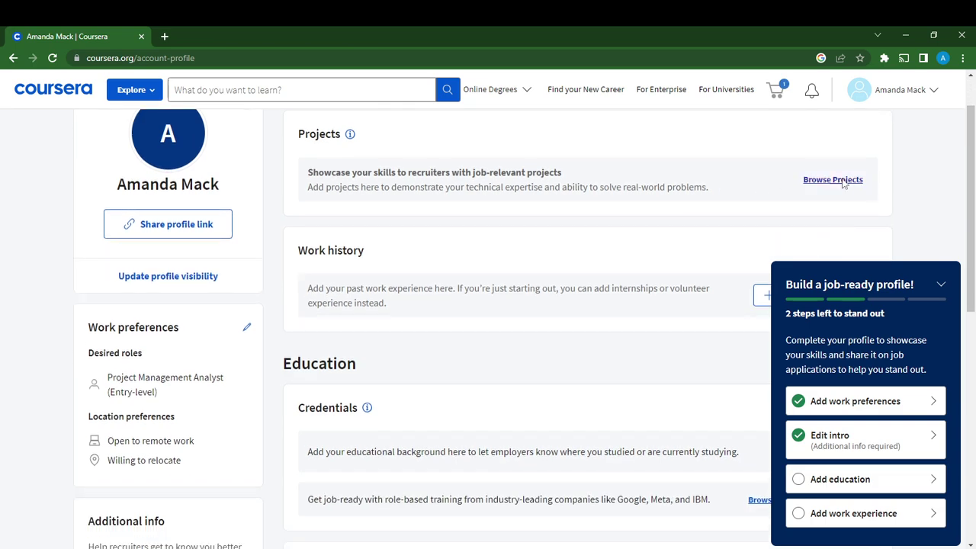
{"action": "left_click", "coordinate": [834, 180]}
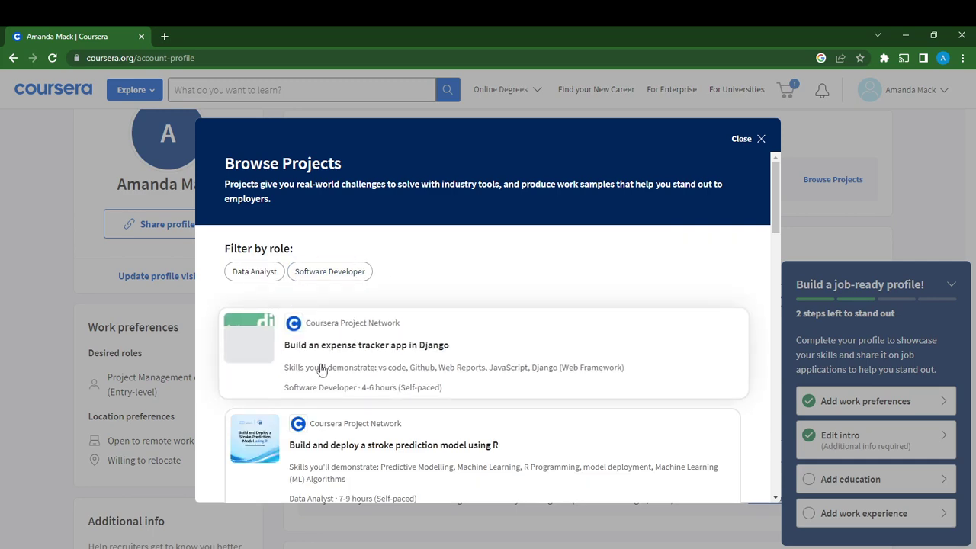
{"action": "scroll", "coordinate": [365, 336], "scroll_direction": "down", "scroll_amount": 2}
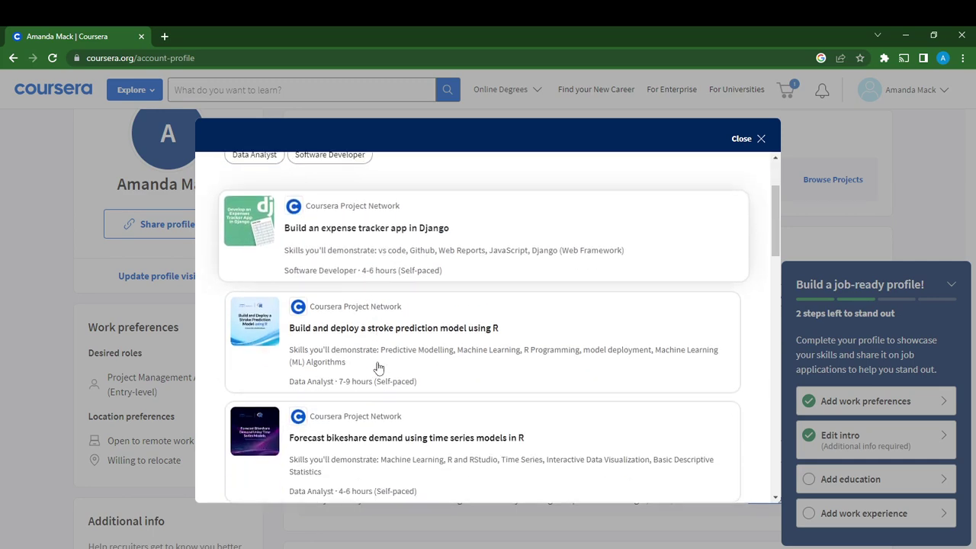
{"action": "scroll", "coordinate": [472, 275], "scroll_direction": "up", "scroll_amount": 1}
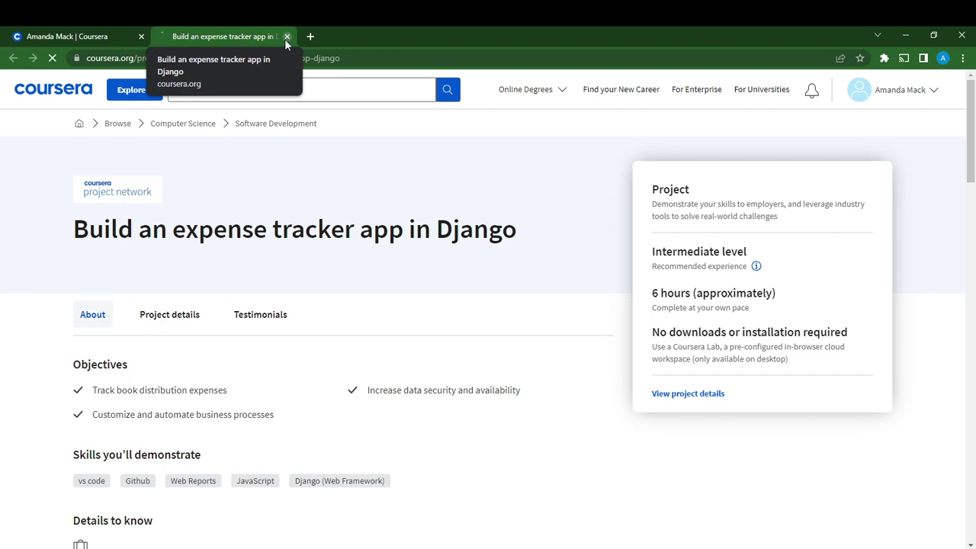
{"action": "left_click", "coordinate": [286, 37]}
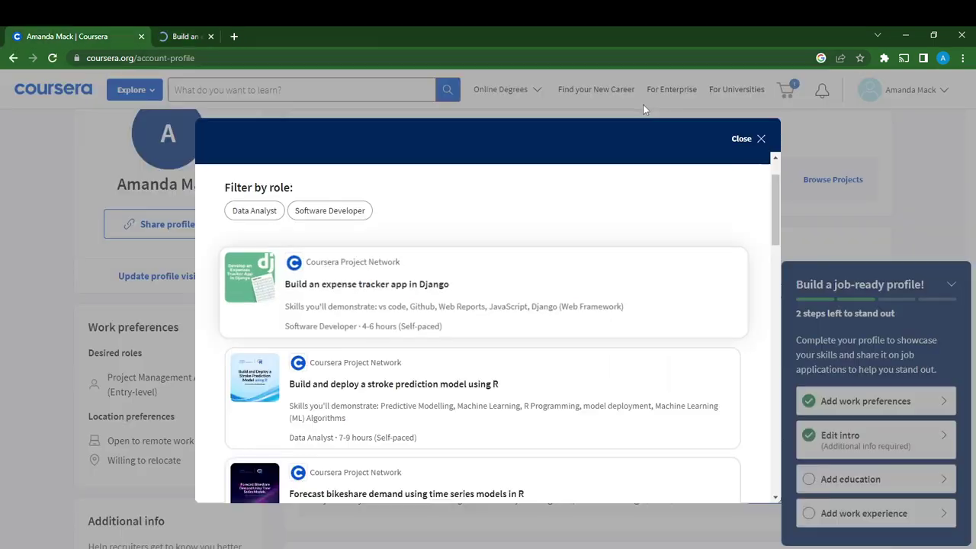
{"action": "scroll", "coordinate": [366, 381], "scroll_direction": "down", "scroll_amount": 3}
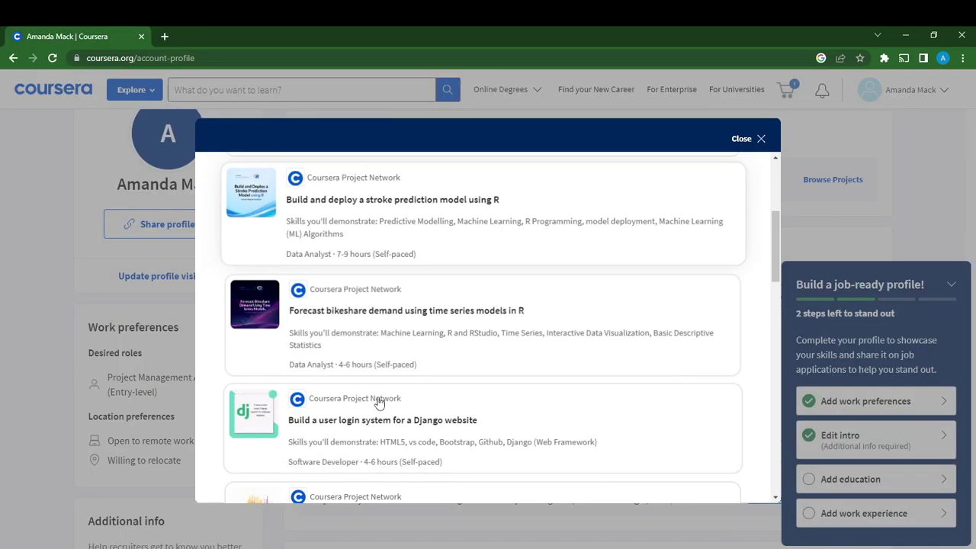
{"action": "scroll", "coordinate": [458, 366], "scroll_direction": "up", "scroll_amount": 5}
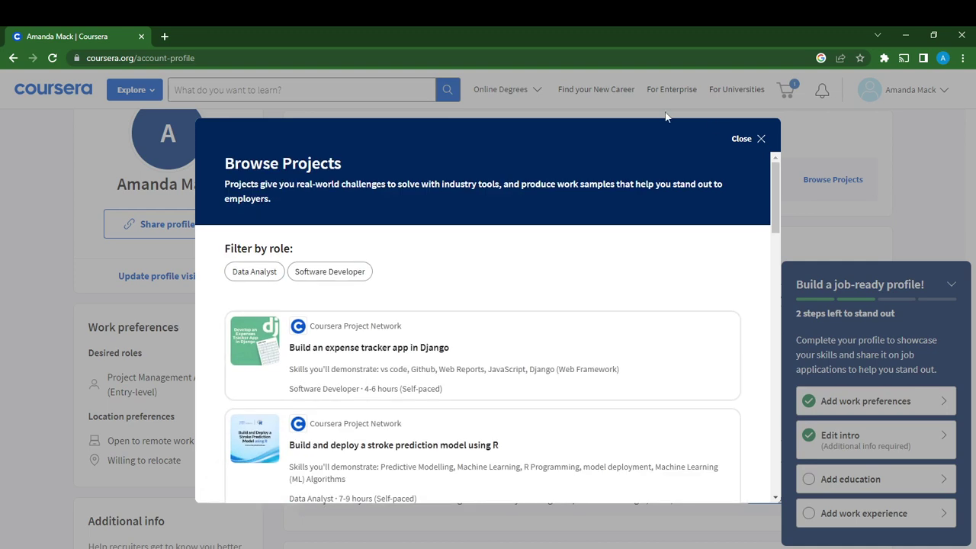
{"action": "left_click", "coordinate": [762, 140]}
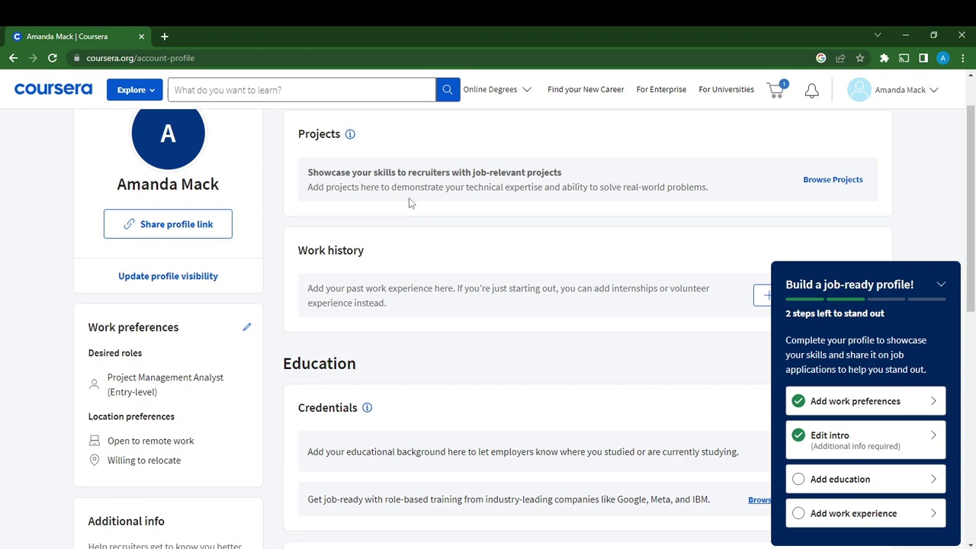
Start a work experience entry for Data Analyst at Adobe
{"action": "scroll", "coordinate": [457, 312], "scroll_direction": "down", "scroll_amount": 2}
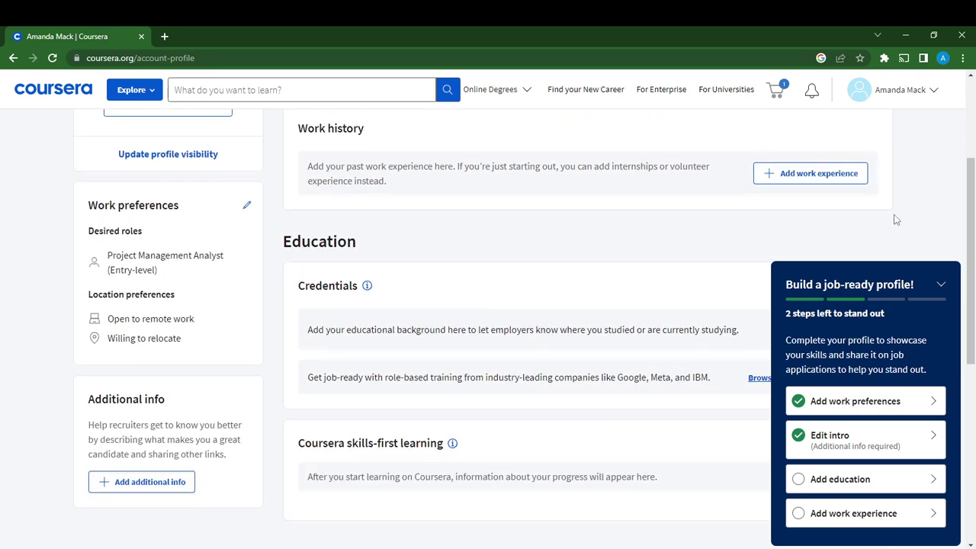
{"action": "left_click", "coordinate": [815, 179]}
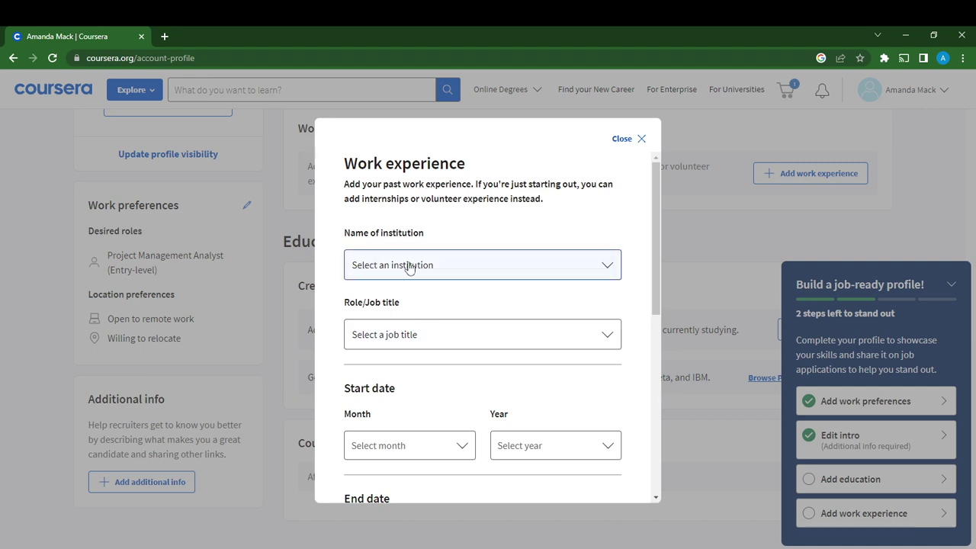
{"action": "left_click", "coordinate": [458, 279]}
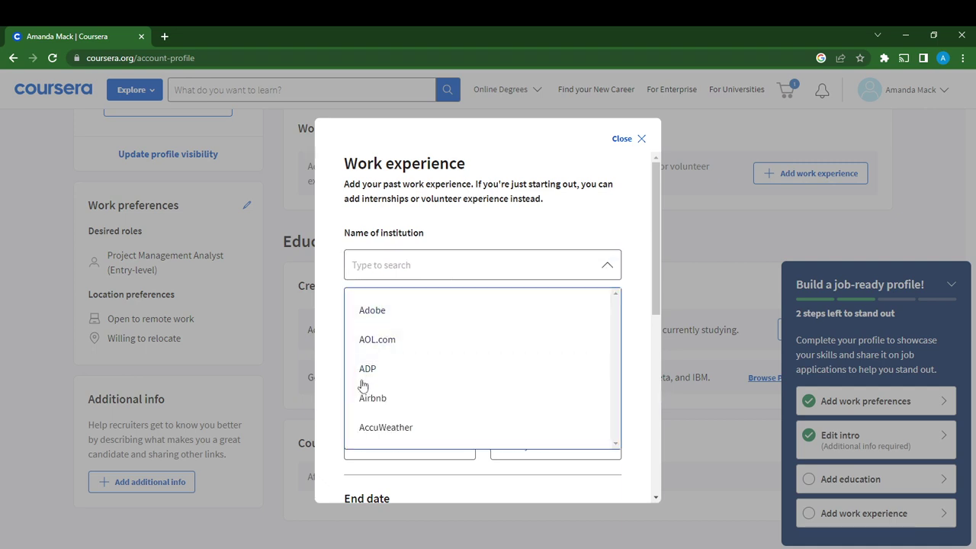
{"action": "left_click", "coordinate": [420, 314]}
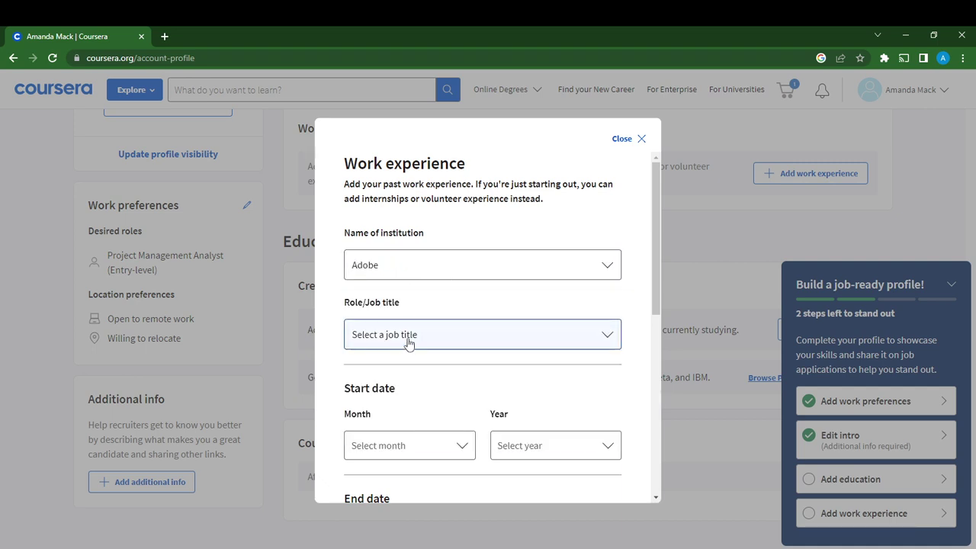
{"action": "left_click", "coordinate": [407, 339]}
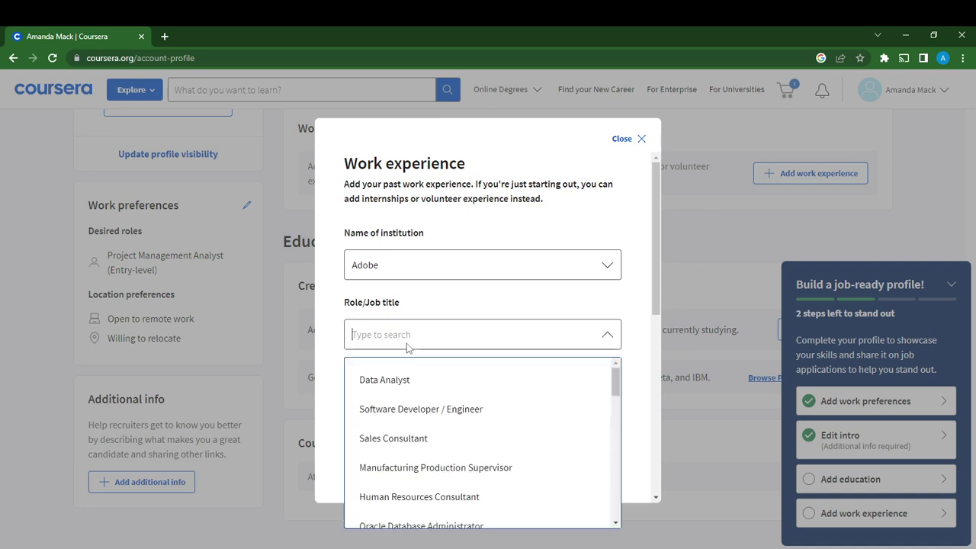
{"action": "left_click", "coordinate": [403, 385]}
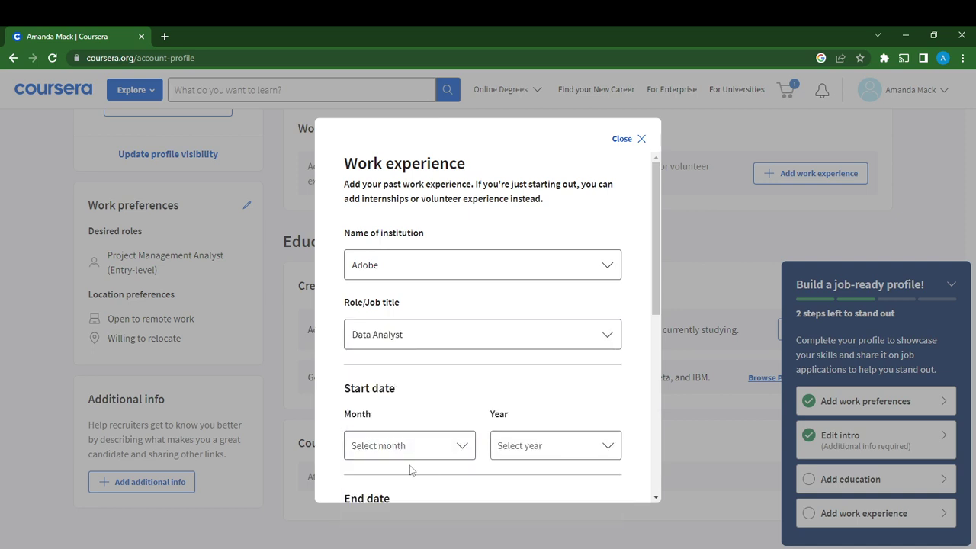
Set the job dates from February 2021 to February 2023
{"action": "scroll", "coordinate": [409, 392], "scroll_direction": "down", "scroll_amount": 2}
{"action": "left_click", "coordinate": [410, 328]}
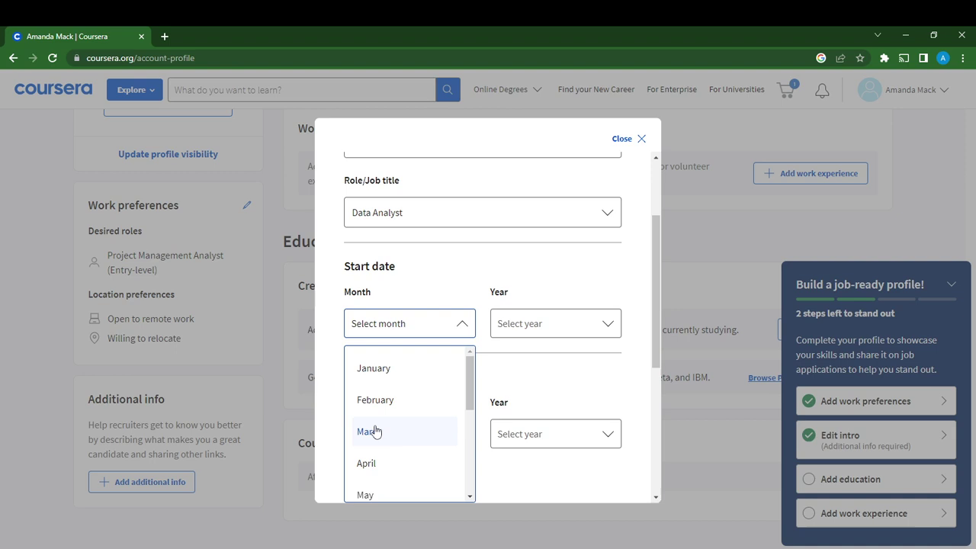
{"action": "left_click", "coordinate": [376, 401]}
{"action": "left_click", "coordinate": [556, 334]}
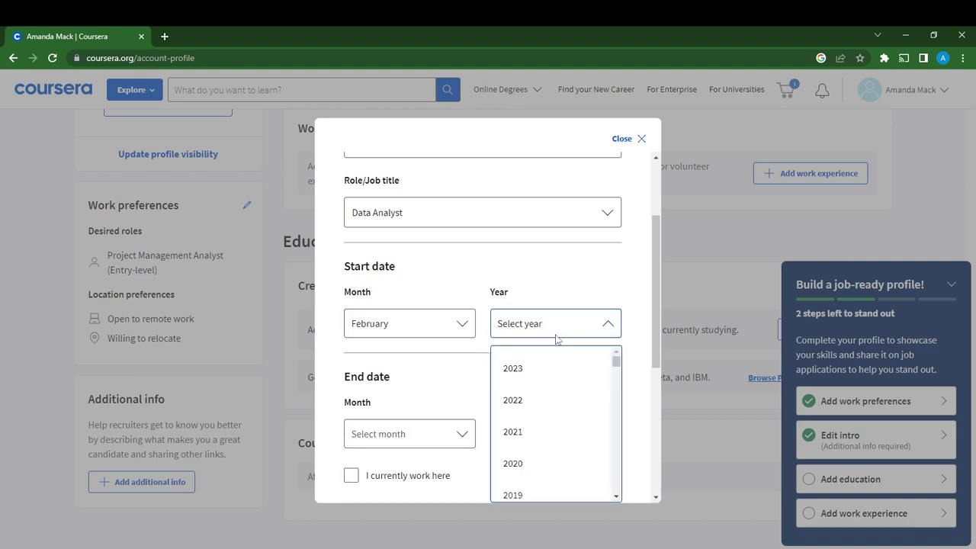
{"action": "left_click", "coordinate": [521, 441]}
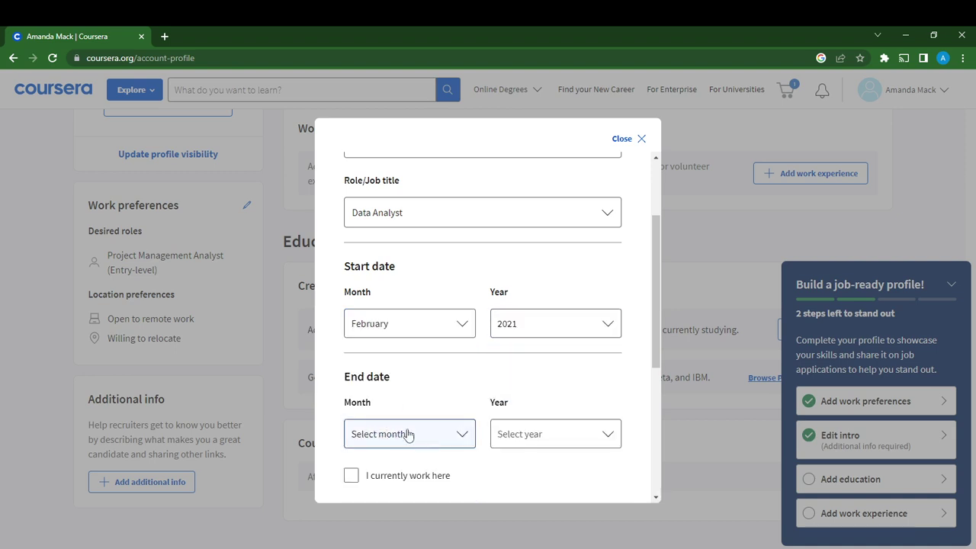
{"action": "left_click", "coordinate": [394, 435]}
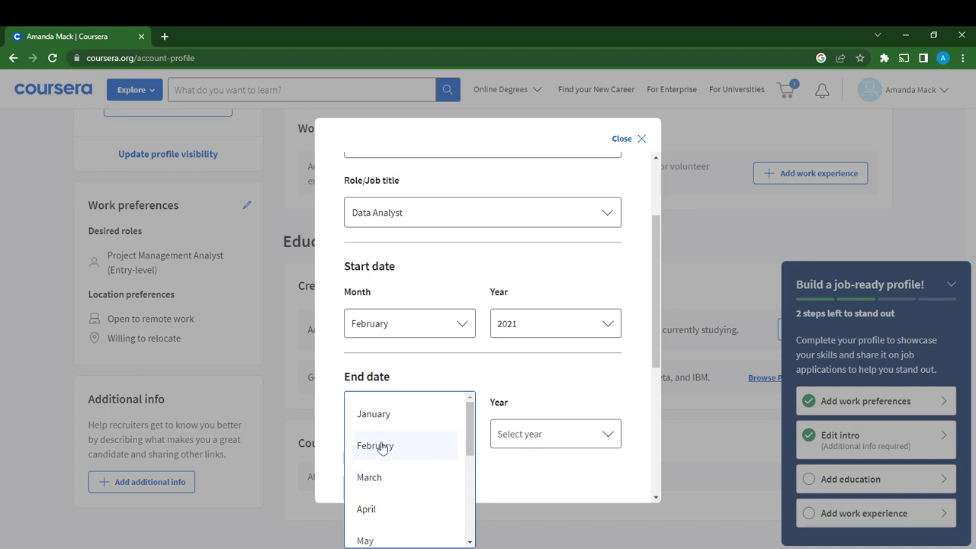
{"action": "left_click", "coordinate": [382, 448]}
{"action": "left_click", "coordinate": [534, 438]}
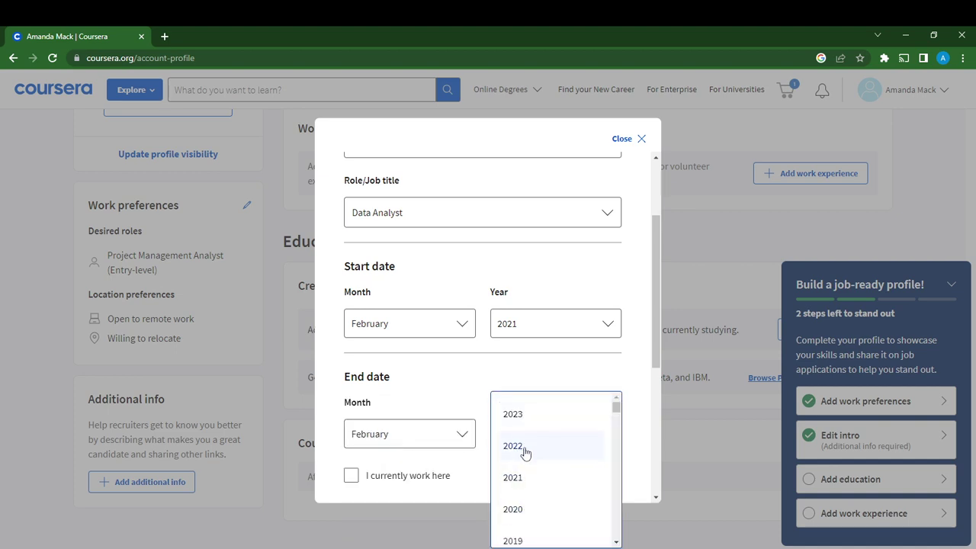
{"action": "left_click", "coordinate": [531, 426]}
{"action": "scroll", "coordinate": [484, 338], "scroll_direction": "down", "scroll_amount": 2}
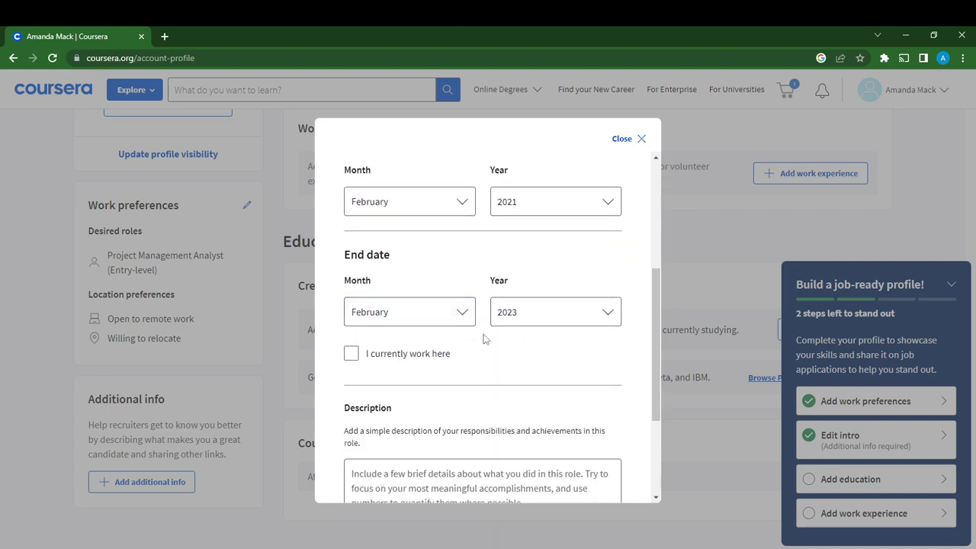
Toggle 'I currently work here' off again, confirm end date February 2023, and save
{"action": "left_click", "coordinate": [350, 355]}
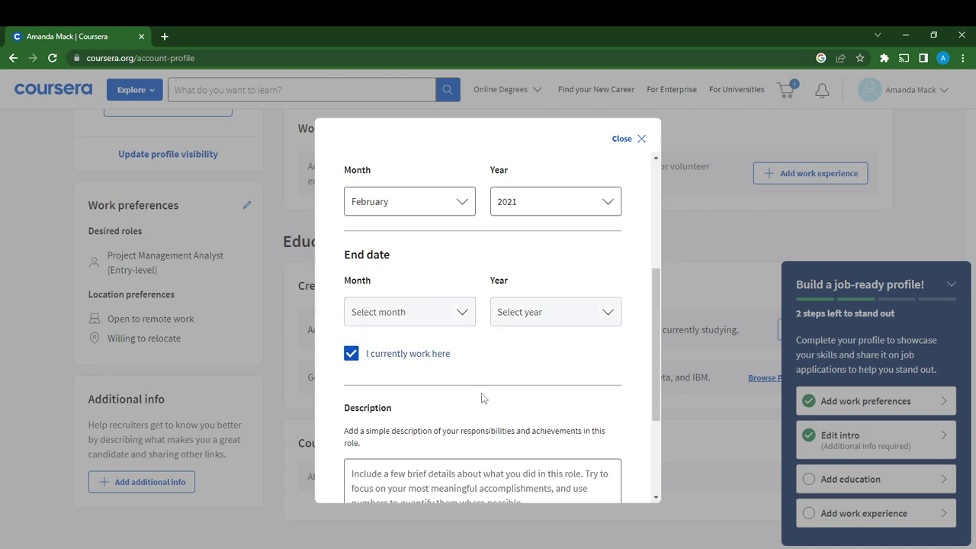
{"action": "left_click", "coordinate": [344, 354]}
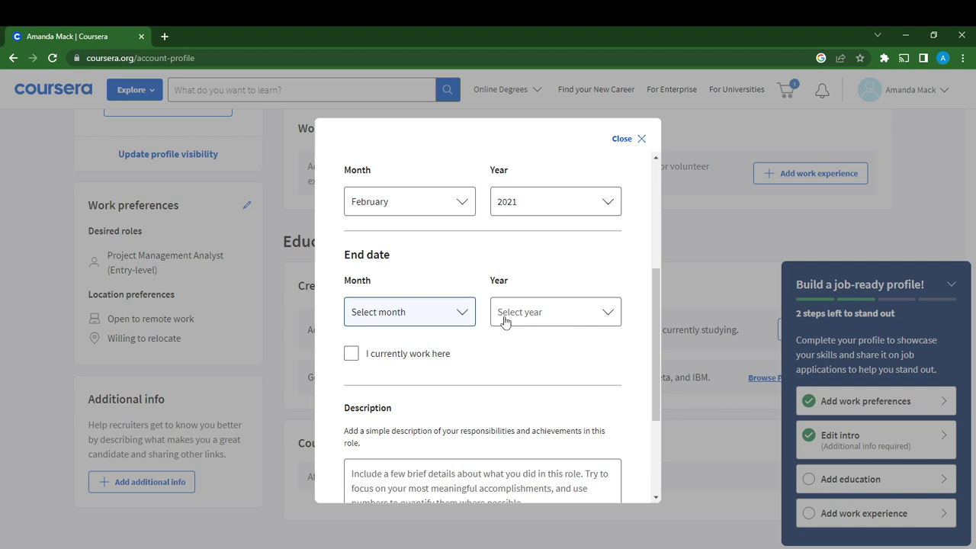
{"action": "left_click", "coordinate": [390, 309]}
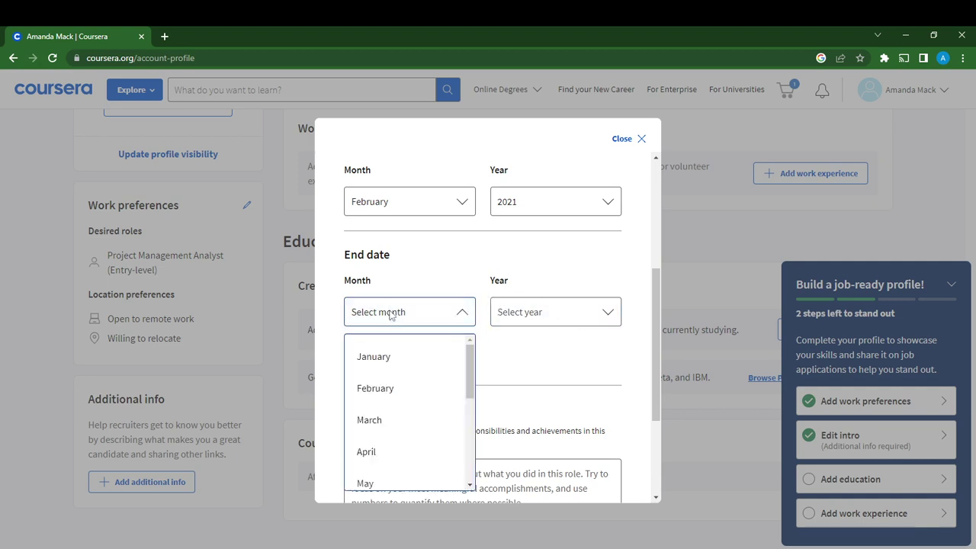
{"action": "left_click", "coordinate": [397, 388]}
{"action": "left_click", "coordinate": [539, 326]}
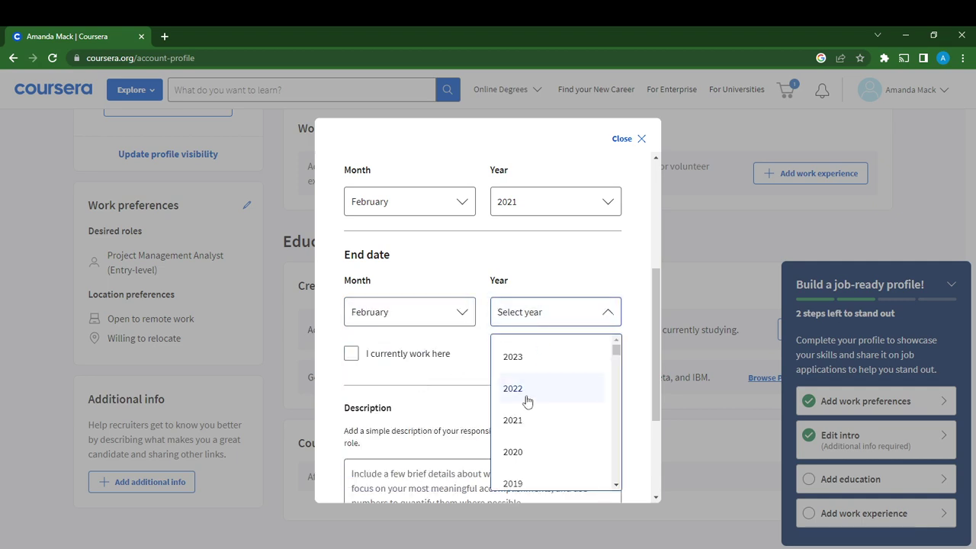
{"action": "left_click", "coordinate": [522, 364]}
{"action": "scroll", "coordinate": [385, 366], "scroll_direction": "down", "scroll_amount": 3}
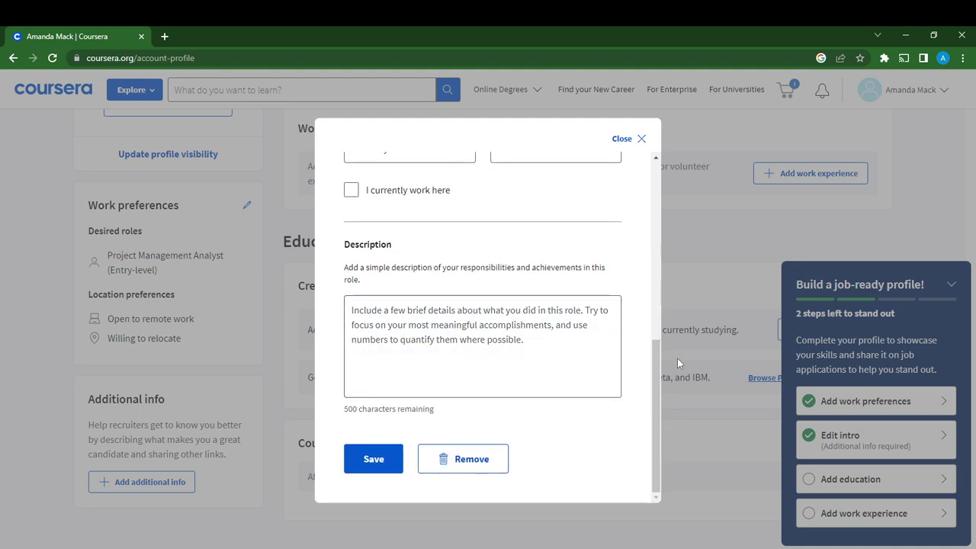
{"action": "left_click", "coordinate": [383, 315]}
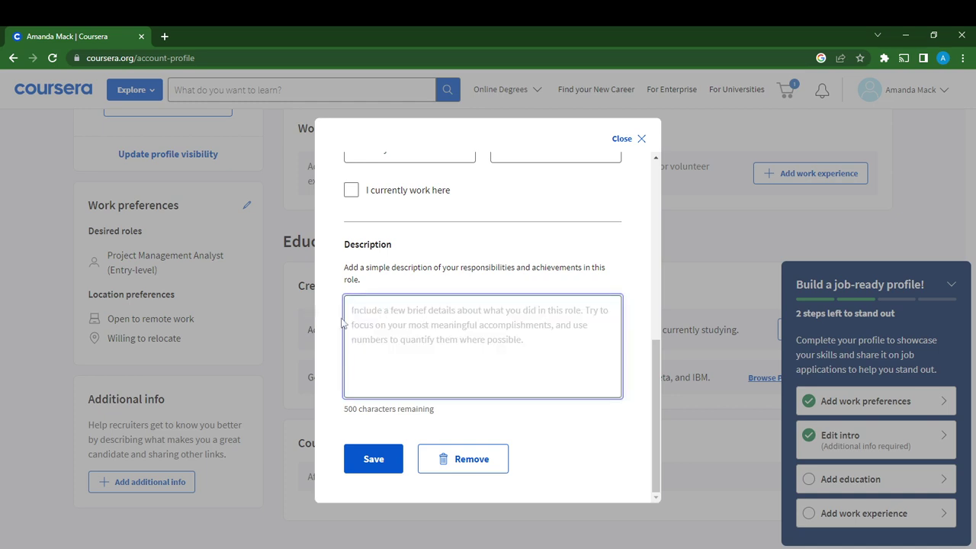
{"action": "left_click", "coordinate": [366, 466]}
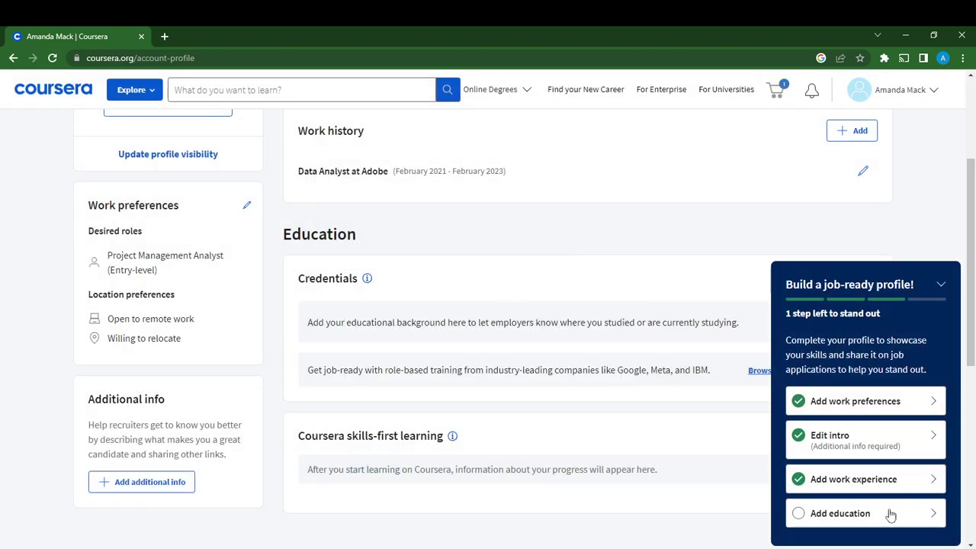
Start an education entry at University of Eastern Piedmont Amedeo Avogadro, Department of Humanities
{"action": "scroll", "coordinate": [697, 468], "scroll_direction": "down", "scroll_amount": 2}
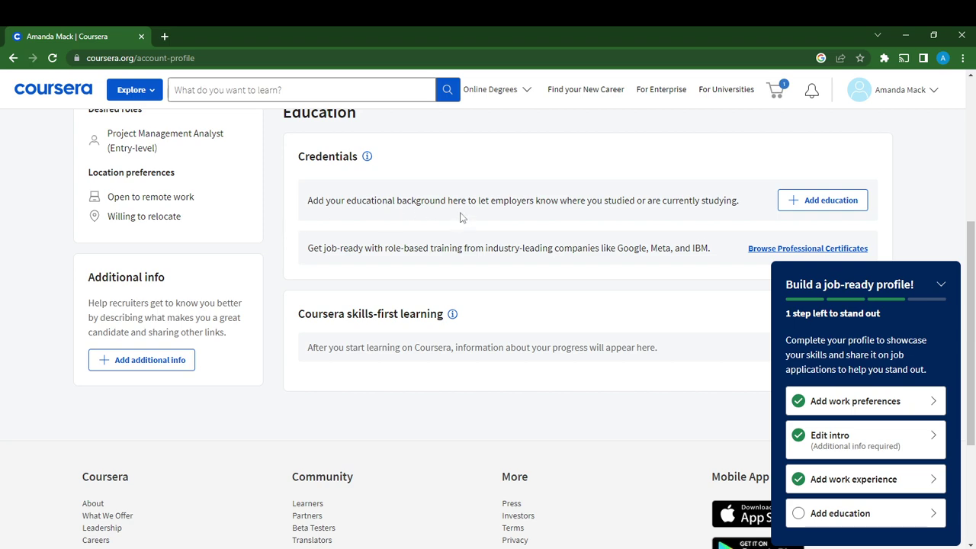
{"action": "left_click", "coordinate": [824, 202]}
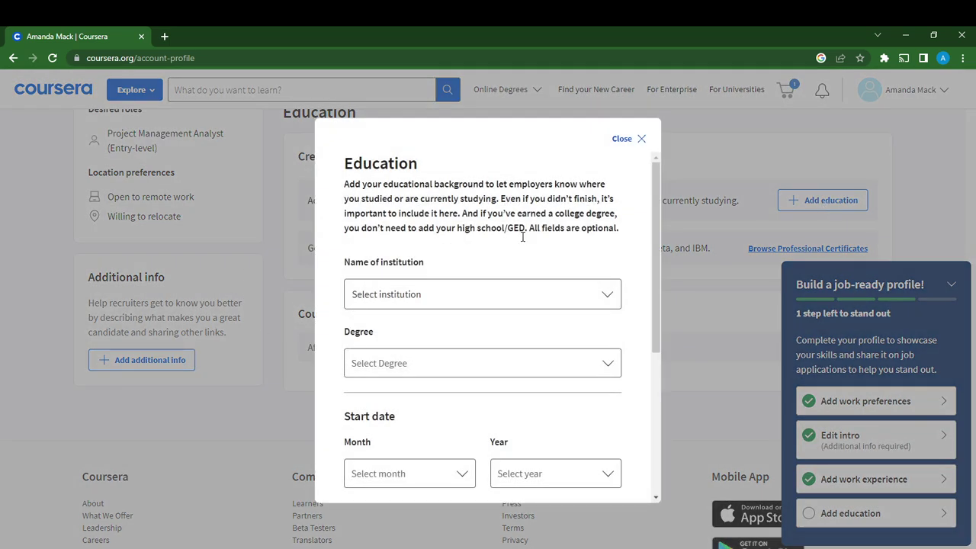
{"action": "left_click", "coordinate": [456, 293]}
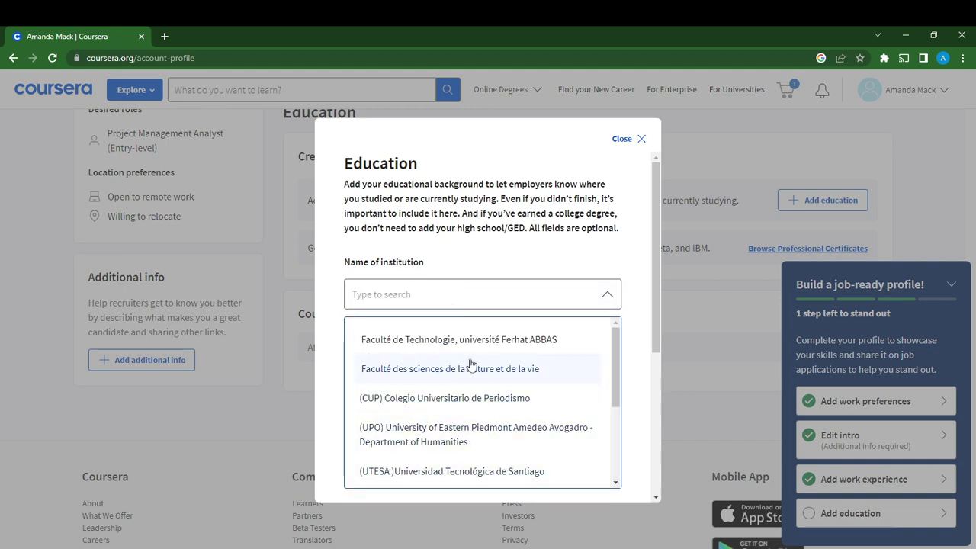
{"action": "scroll", "coordinate": [469, 377], "scroll_direction": "down", "scroll_amount": 3}
{"action": "scroll", "coordinate": [466, 381], "scroll_direction": "up", "scroll_amount": 2}
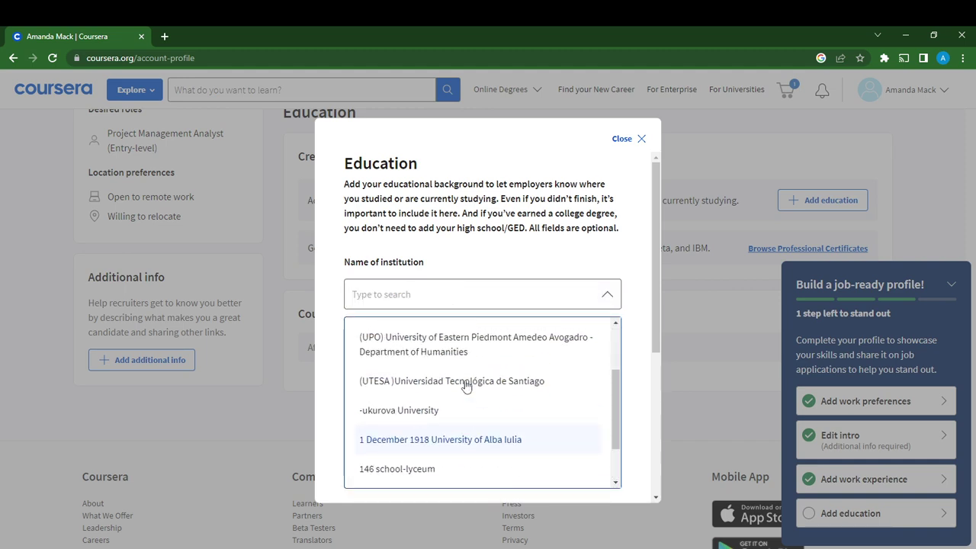
{"action": "left_click", "coordinate": [431, 350]}
Choose Master's degree as the degree type and Education as the discipline
{"action": "left_click", "coordinate": [362, 382]}
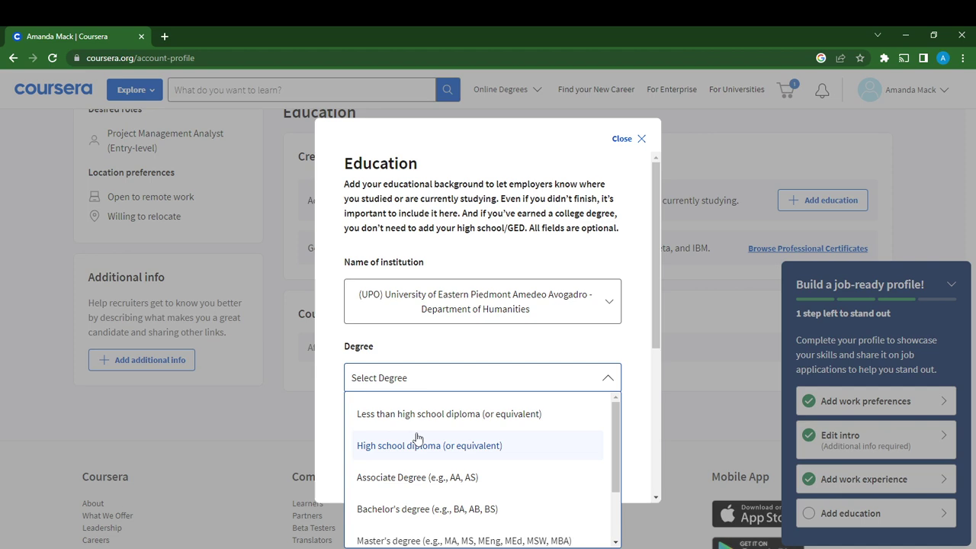
{"action": "scroll", "coordinate": [496, 457], "scroll_direction": "down", "scroll_amount": 2}
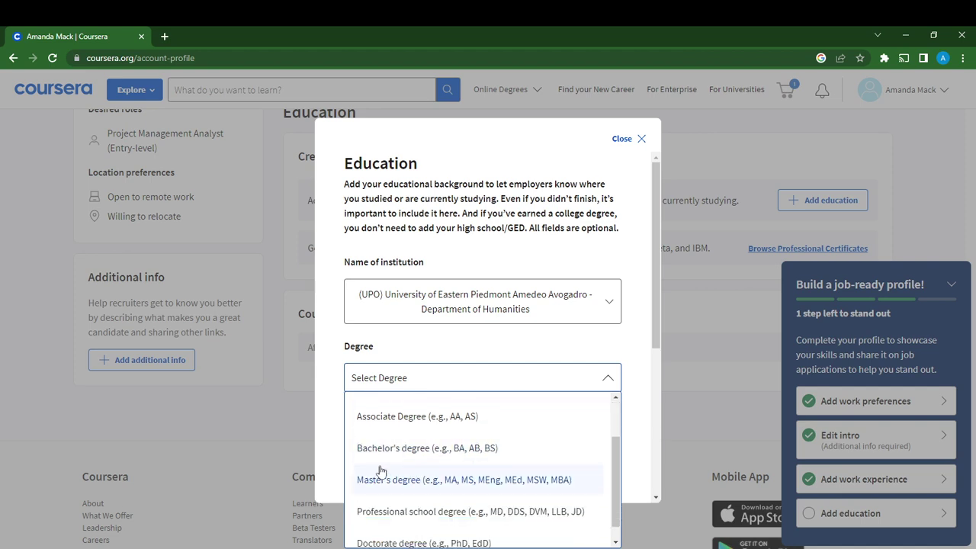
{"action": "left_click", "coordinate": [431, 480]}
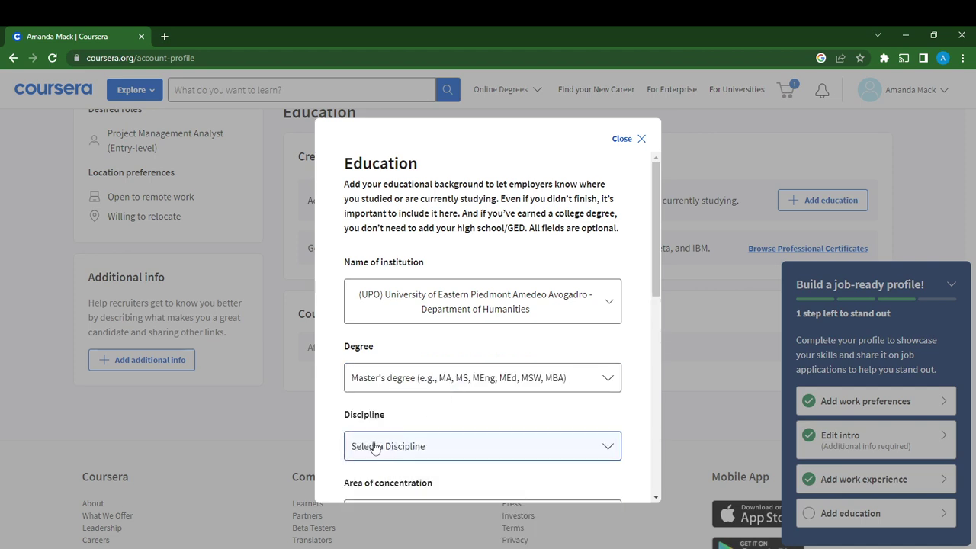
{"action": "left_click", "coordinate": [374, 445]}
{"action": "scroll", "coordinate": [436, 513], "scroll_direction": "down", "scroll_amount": 2}
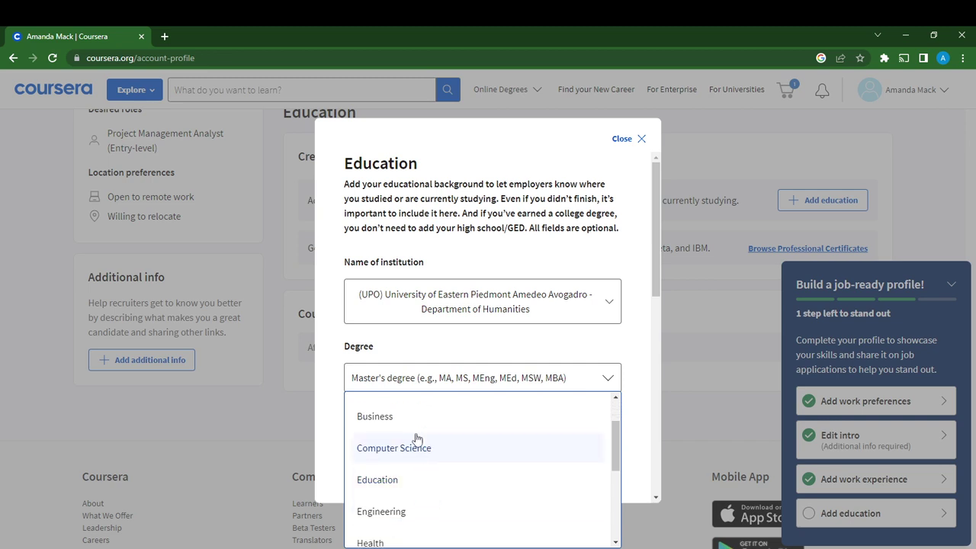
{"action": "left_click", "coordinate": [401, 480]}
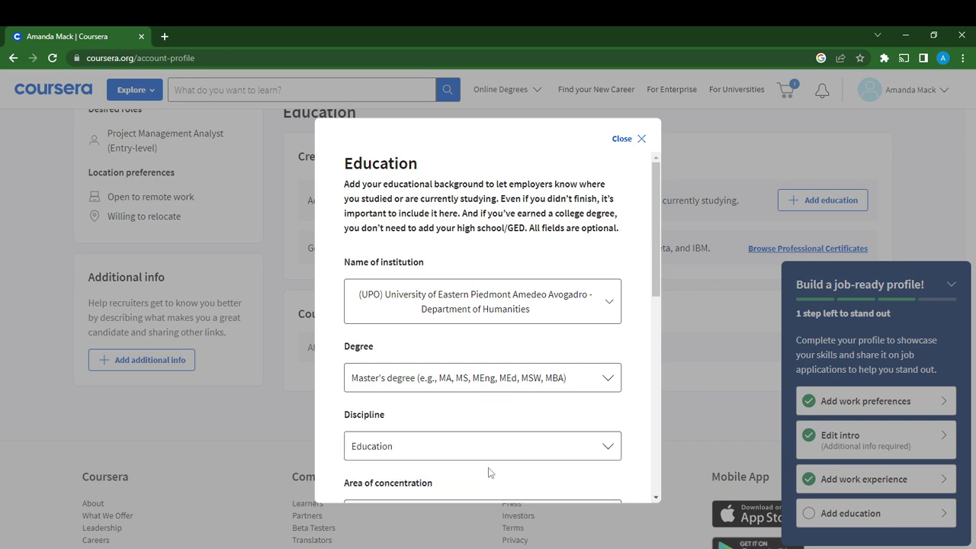
Save the education entry without filling in an area of concentration
{"action": "scroll", "coordinate": [490, 473], "scroll_direction": "down", "scroll_amount": 3}
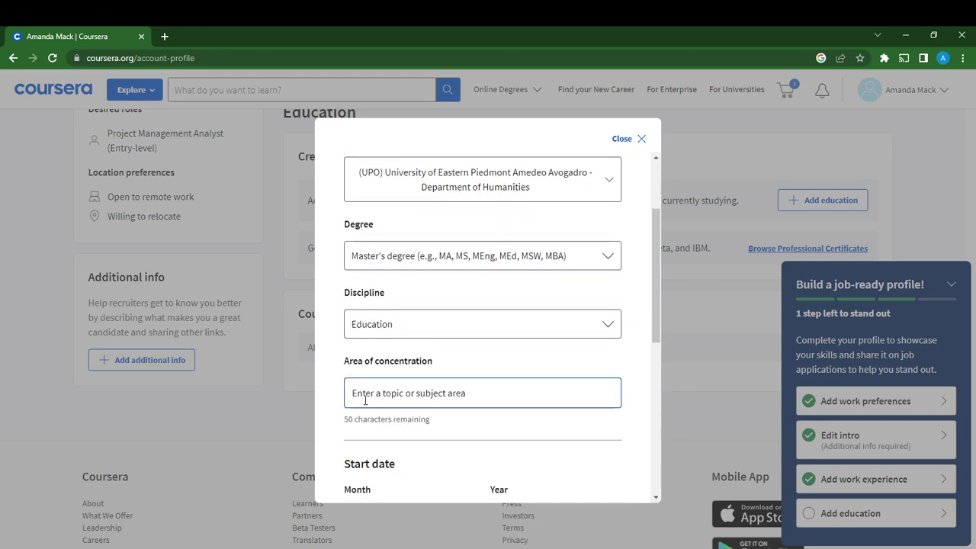
{"action": "left_click", "coordinate": [438, 400]}
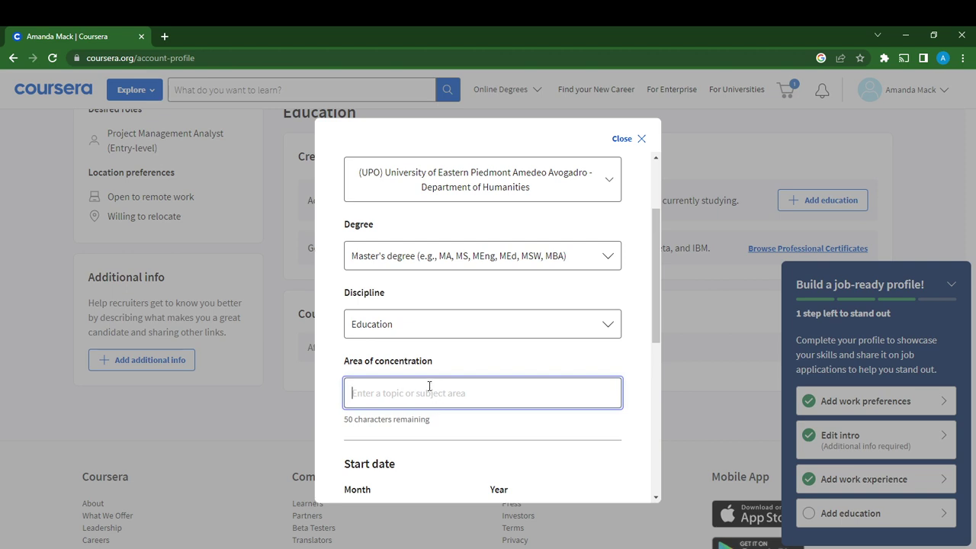
{"action": "scroll", "coordinate": [339, 374], "scroll_direction": "down", "scroll_amount": 2}
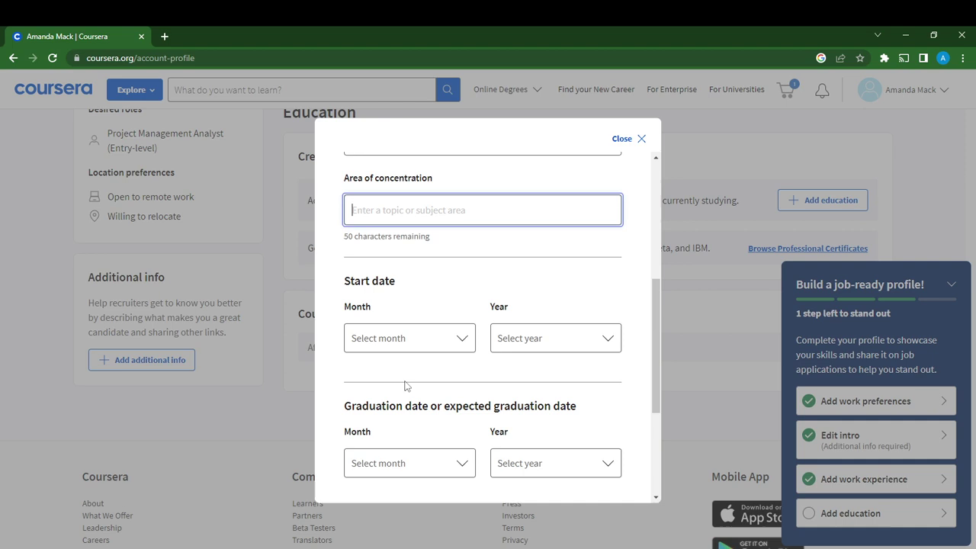
{"action": "scroll", "coordinate": [412, 358], "scroll_direction": "down", "scroll_amount": 3}
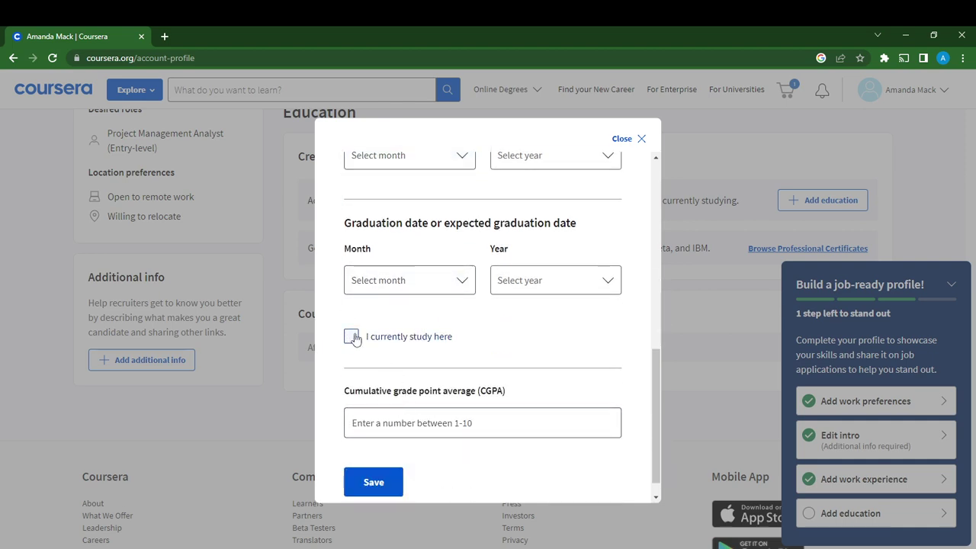
{"action": "scroll", "coordinate": [484, 406], "scroll_direction": "down", "scroll_amount": 1}
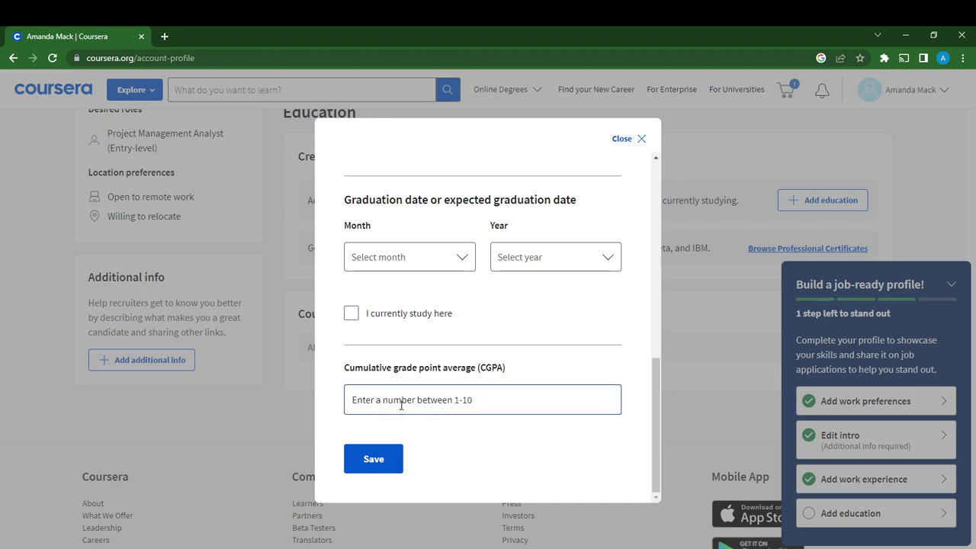
{"action": "left_click", "coordinate": [385, 473]}
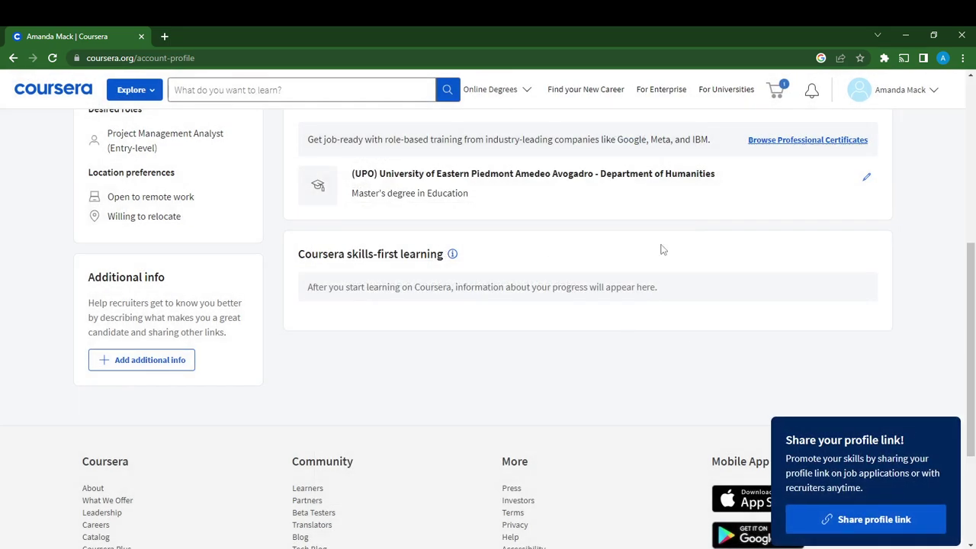
Remove the Master's degree in Education entry through its edit dialog
{"action": "scroll", "coordinate": [580, 217], "scroll_direction": "up", "scroll_amount": 3}
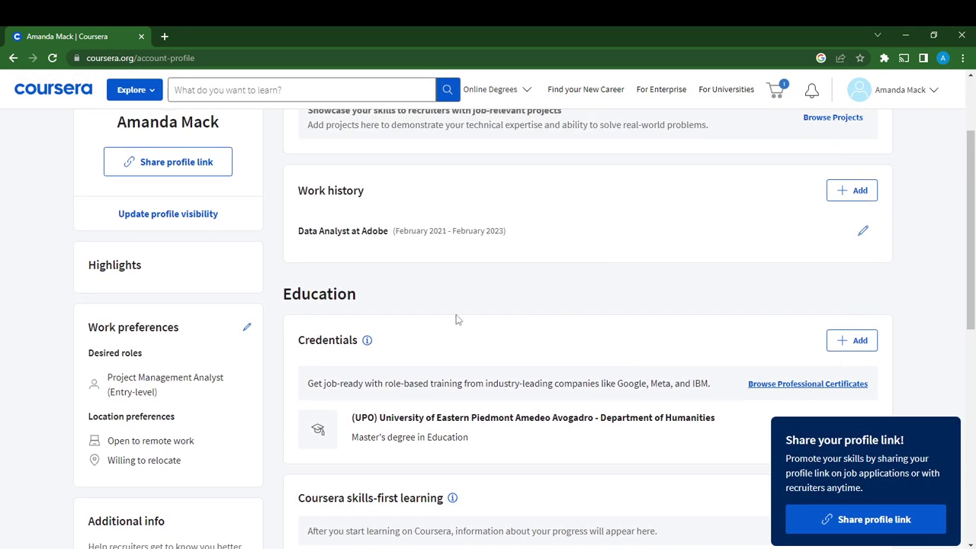
{"action": "scroll", "coordinate": [710, 377], "scroll_direction": "down", "scroll_amount": 1}
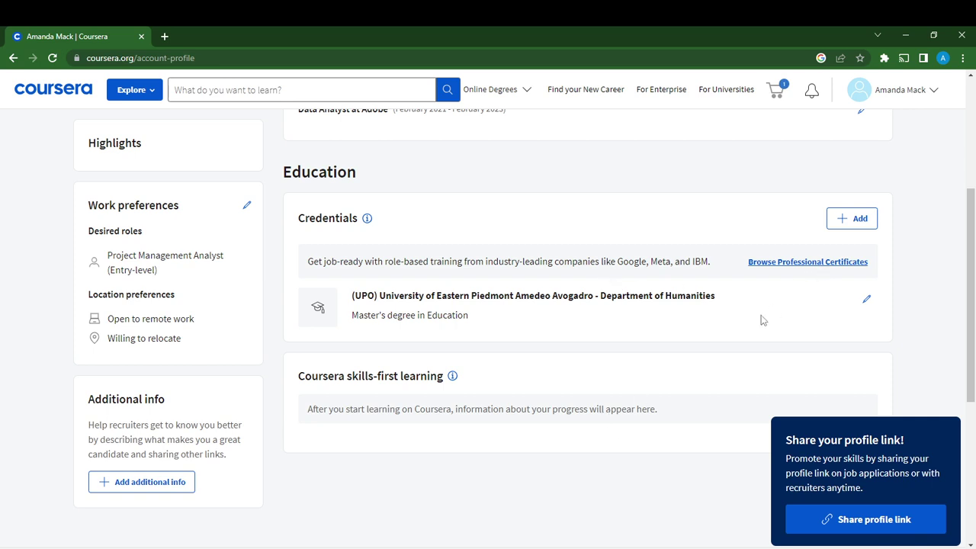
{"action": "left_click", "coordinate": [868, 302]}
{"action": "scroll", "coordinate": [450, 292], "scroll_direction": "down", "scroll_amount": 8}
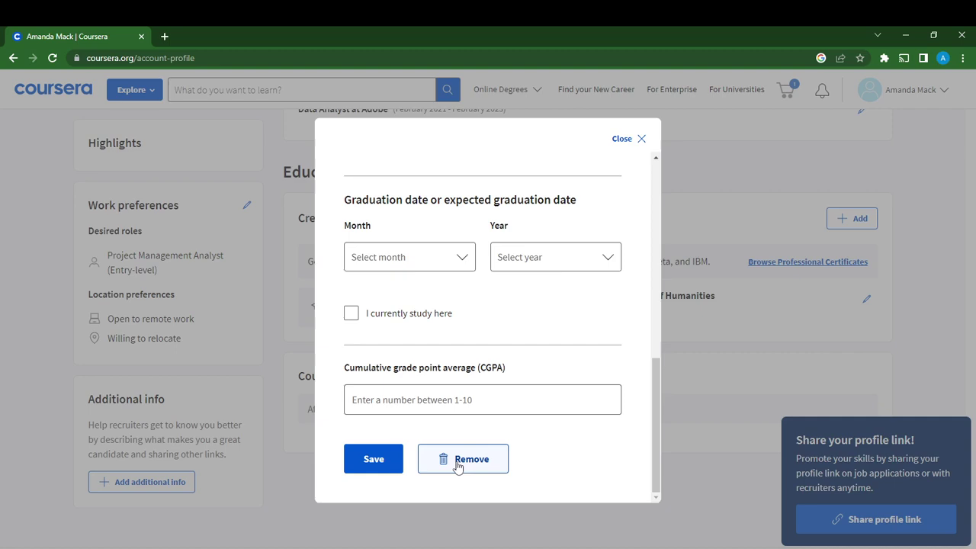
{"action": "left_click", "coordinate": [460, 462]}
{"action": "scroll", "coordinate": [511, 288], "scroll_direction": "up", "scroll_amount": 3}
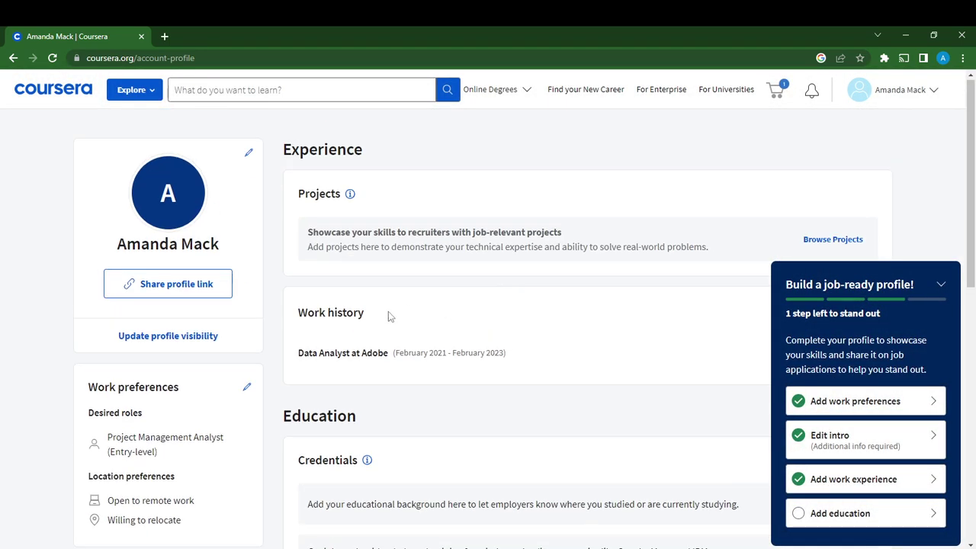
Remove the Data Analyst at Adobe entry through its edit dialog
{"action": "scroll", "coordinate": [389, 316], "scroll_direction": "down", "scroll_amount": 2}
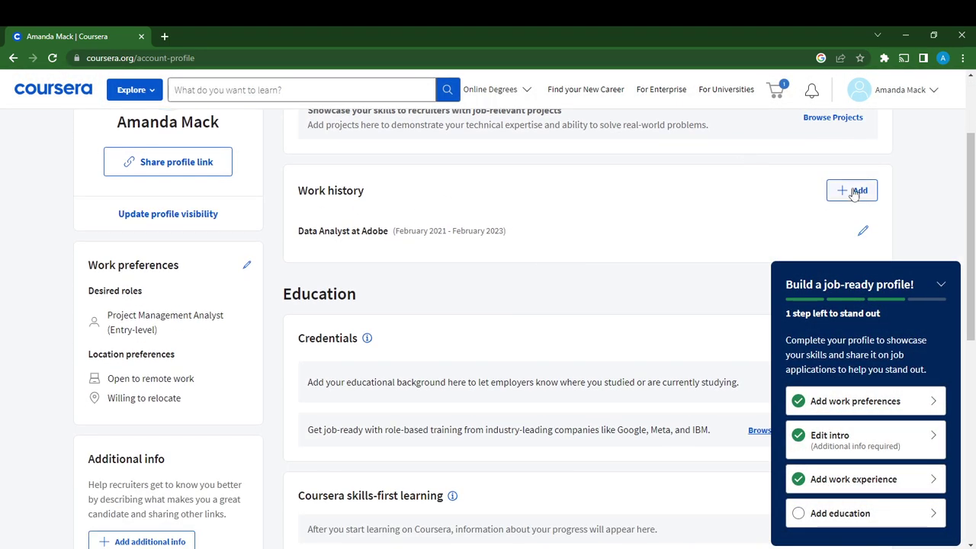
{"action": "left_click", "coordinate": [864, 232]}
{"action": "scroll", "coordinate": [520, 431], "scroll_direction": "down", "scroll_amount": 5}
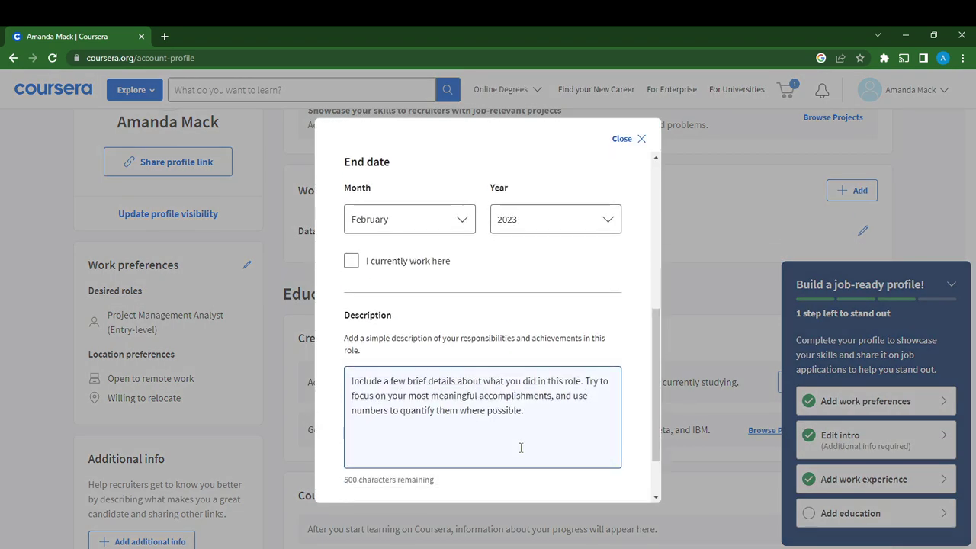
{"action": "scroll", "coordinate": [521, 448], "scroll_direction": "down", "scroll_amount": 3}
{"action": "left_click", "coordinate": [469, 459]}
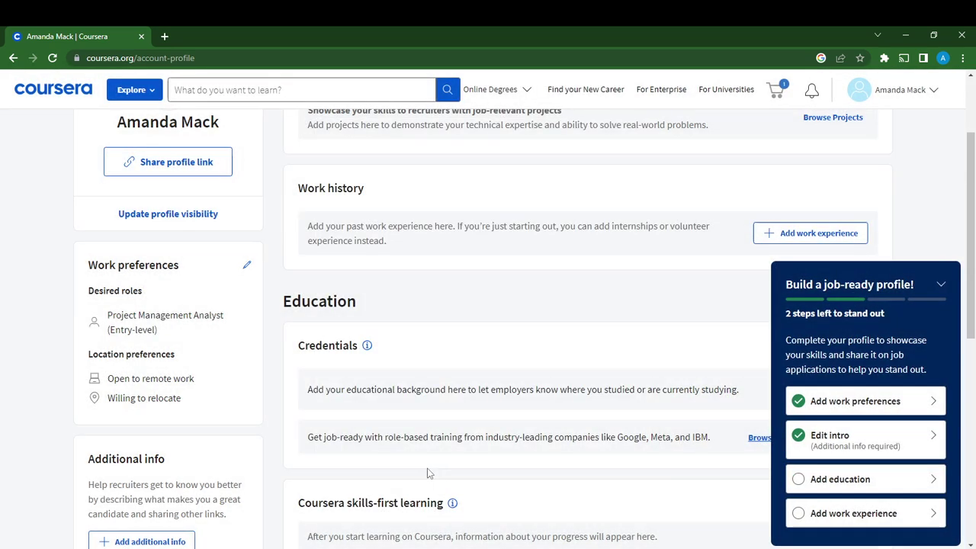
{"action": "scroll", "coordinate": [493, 229], "scroll_direction": "up", "scroll_amount": 2}
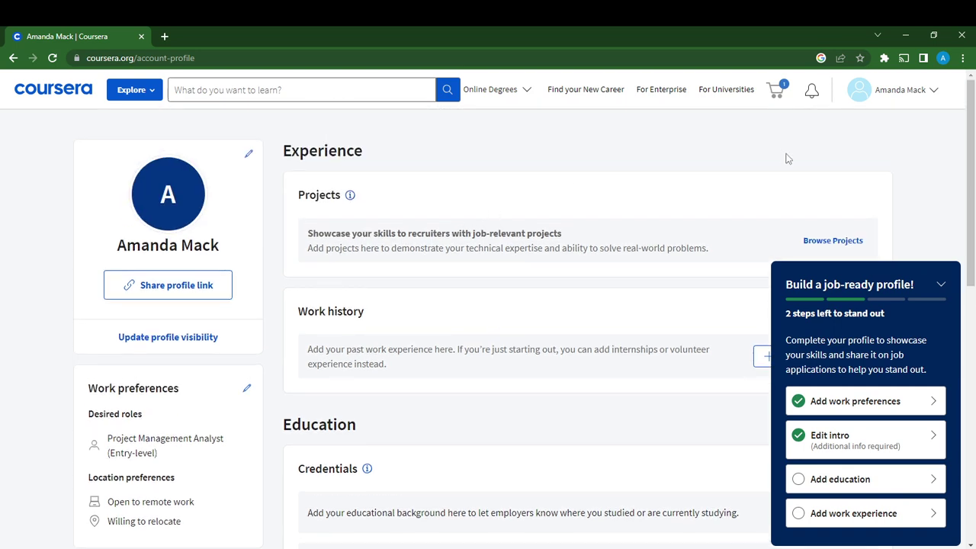